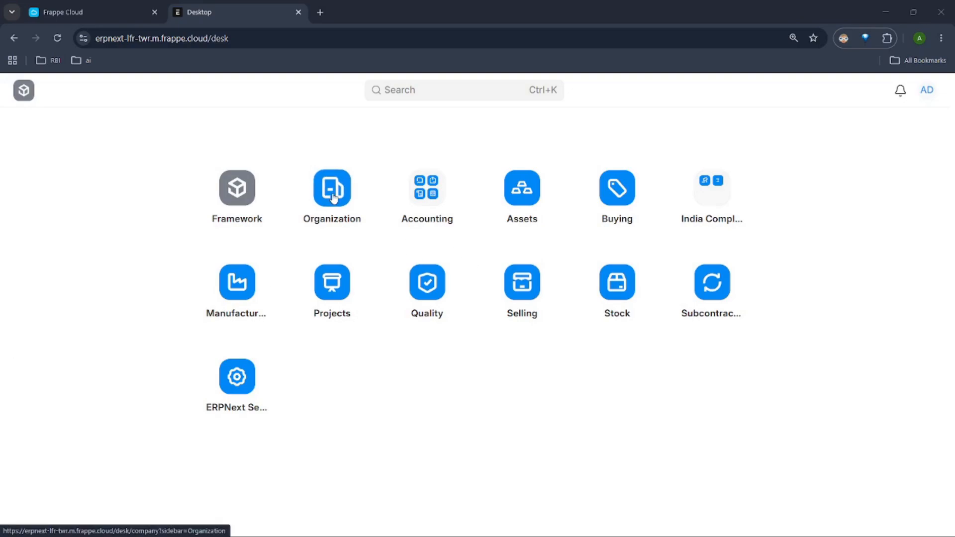
# Step: Review the details of the Nestle-India company record in Organization, dismissing the Getting Started guide, and return to the company list
pyautogui.click(333, 199)
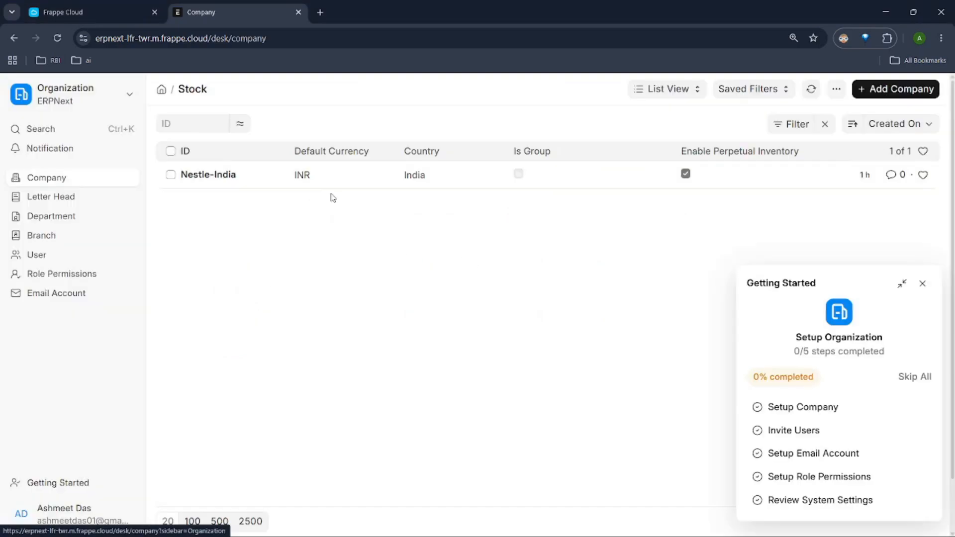
pyautogui.click(226, 177)
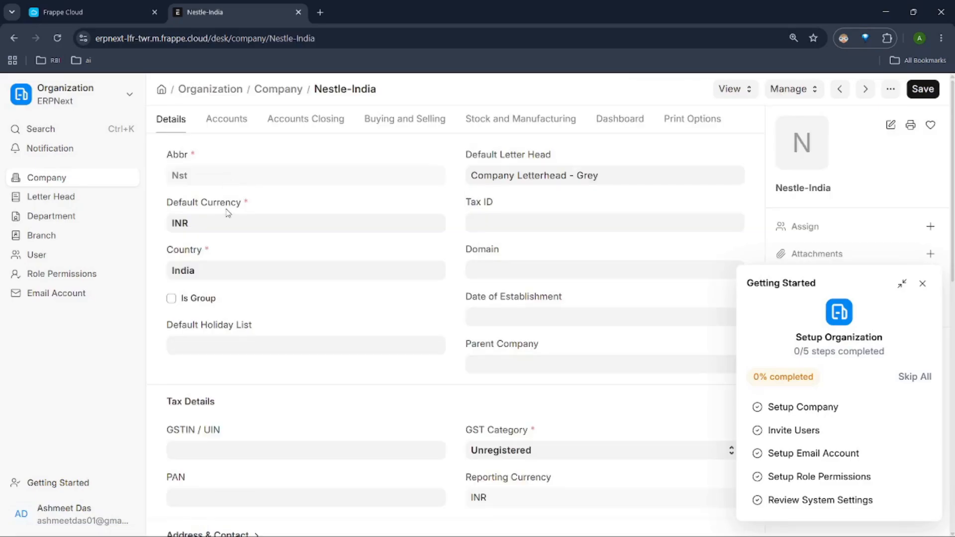
pyautogui.click(922, 283)
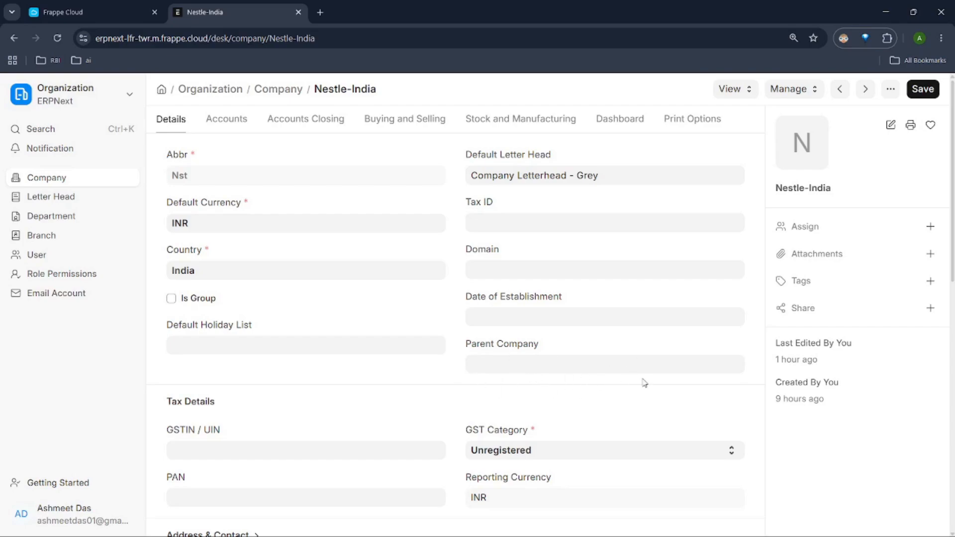
pyautogui.click(280, 90)
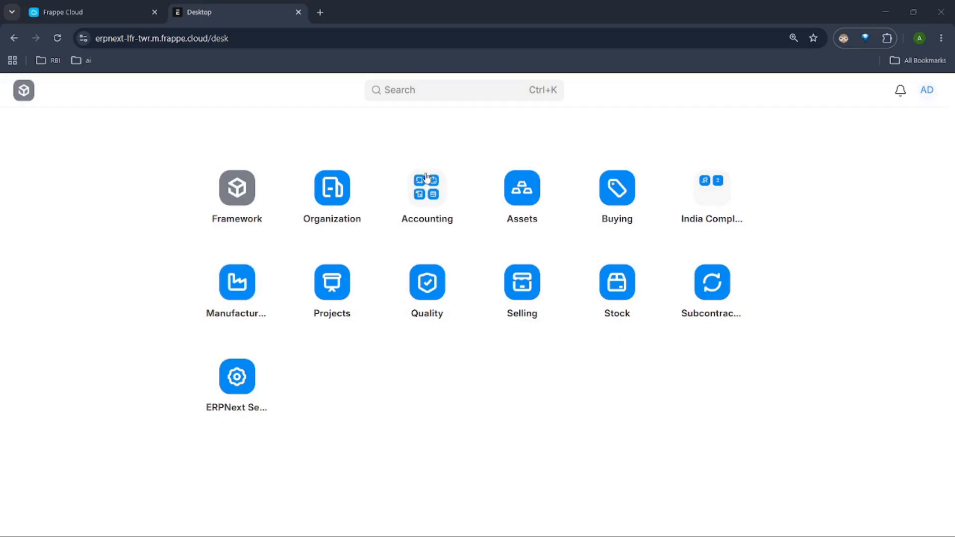
# Step: Open the Chart of Accounts from the Accounts Setup area of Accounting and dismiss the onboarding guide
pyautogui.click(439, 181)
pyautogui.click(597, 216)
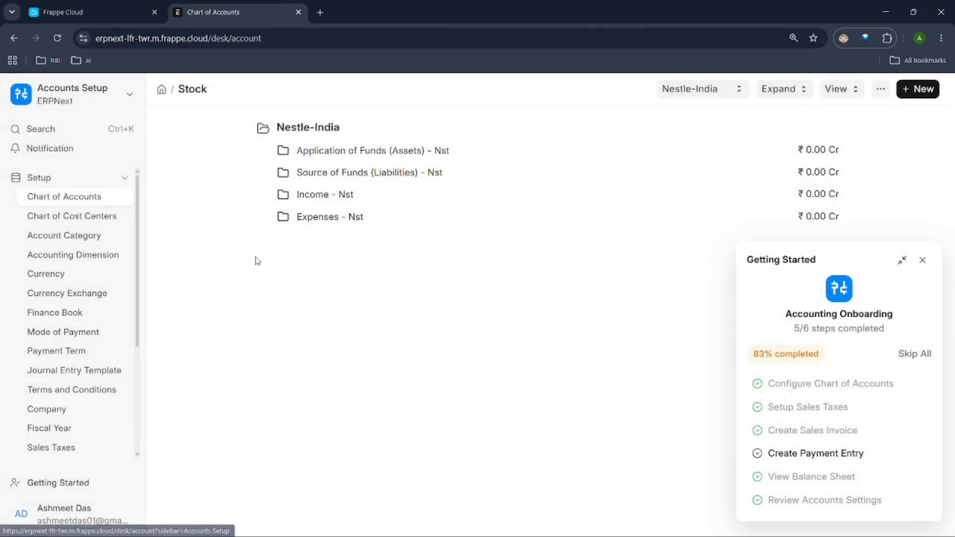
pyautogui.click(923, 260)
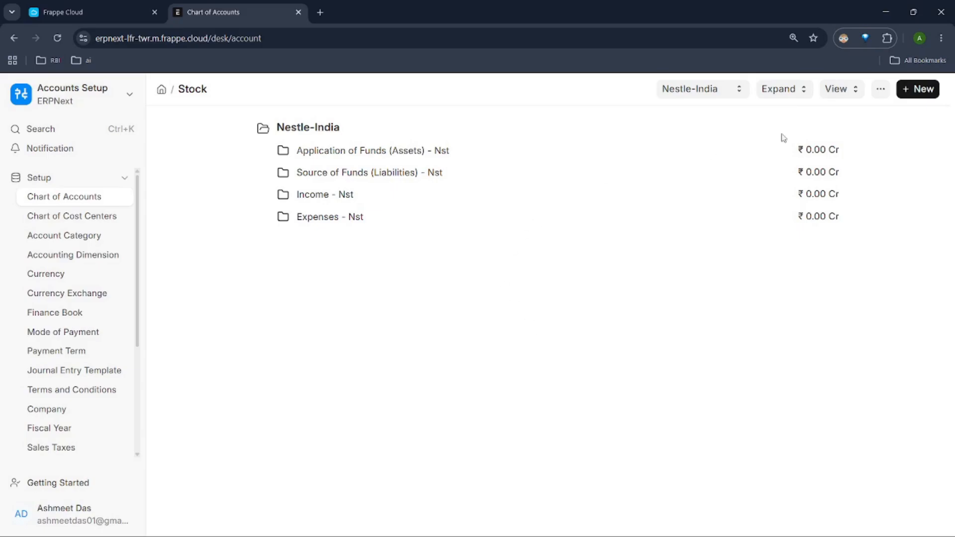
# Step: Expand the entire Nestle-India account tree to view all accounts, and collapse it again
pyautogui.click(787, 97)
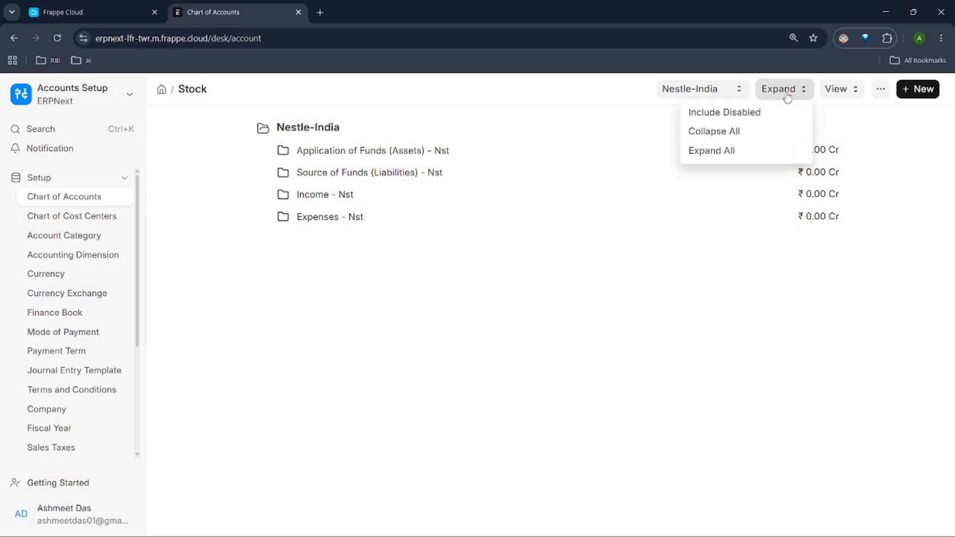
pyautogui.click(748, 150)
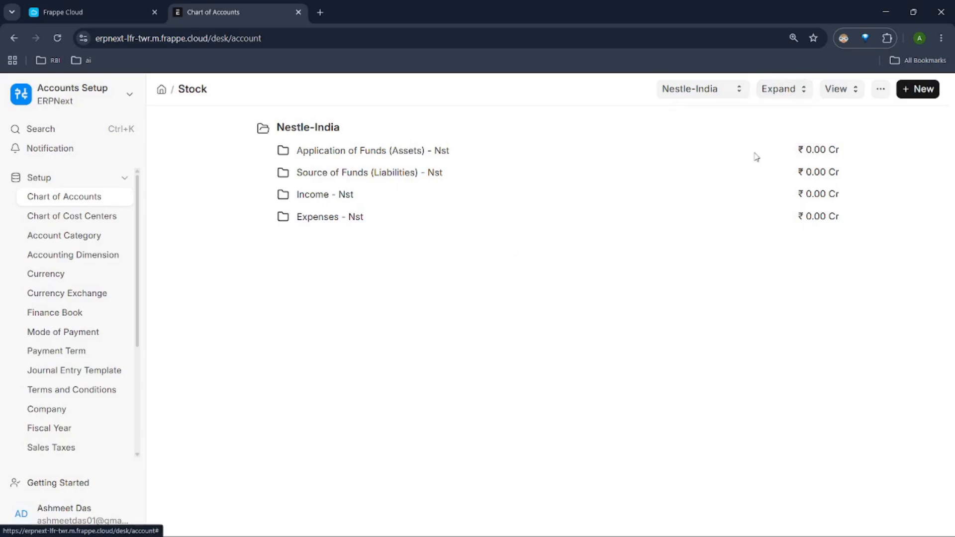
pyautogui.click(782, 93)
pyautogui.click(768, 131)
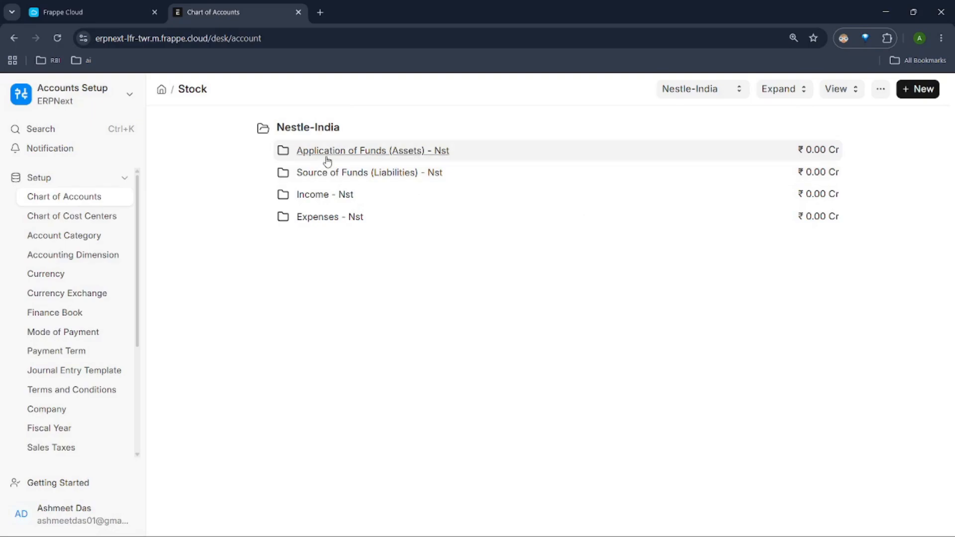
# Step: Examine the asset, liability, income and expense root groups, unfolding the Expenses and Income groups
pyautogui.moveTo(328, 162)
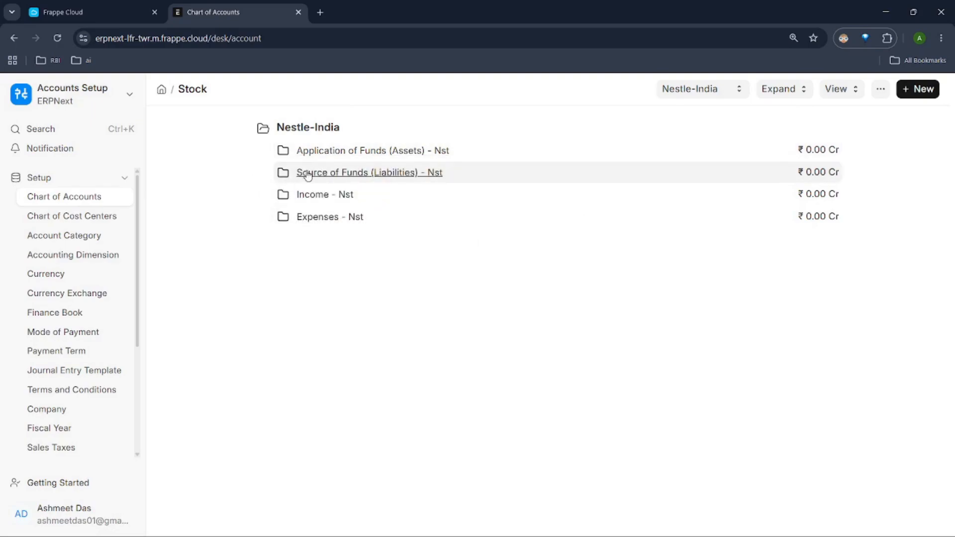
pyautogui.moveTo(308, 176)
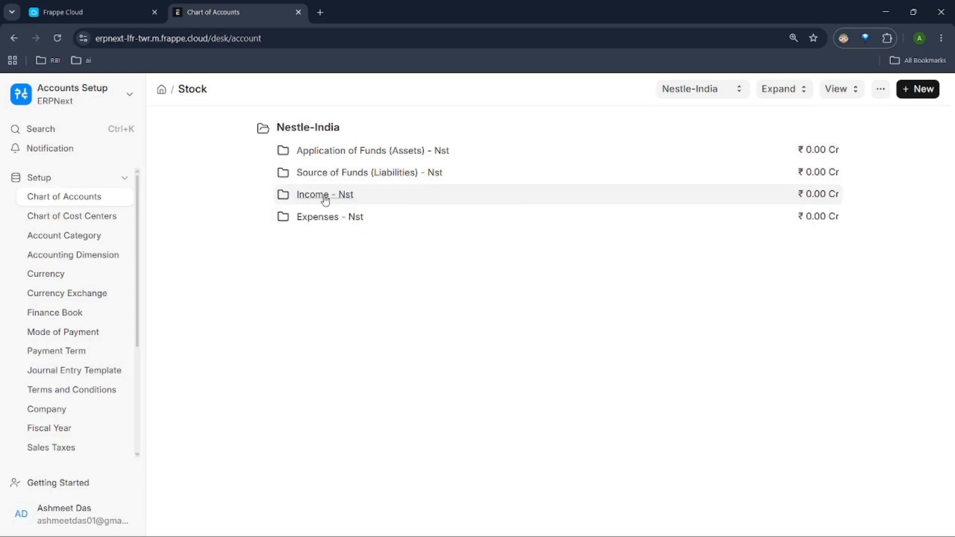
pyautogui.moveTo(321, 199)
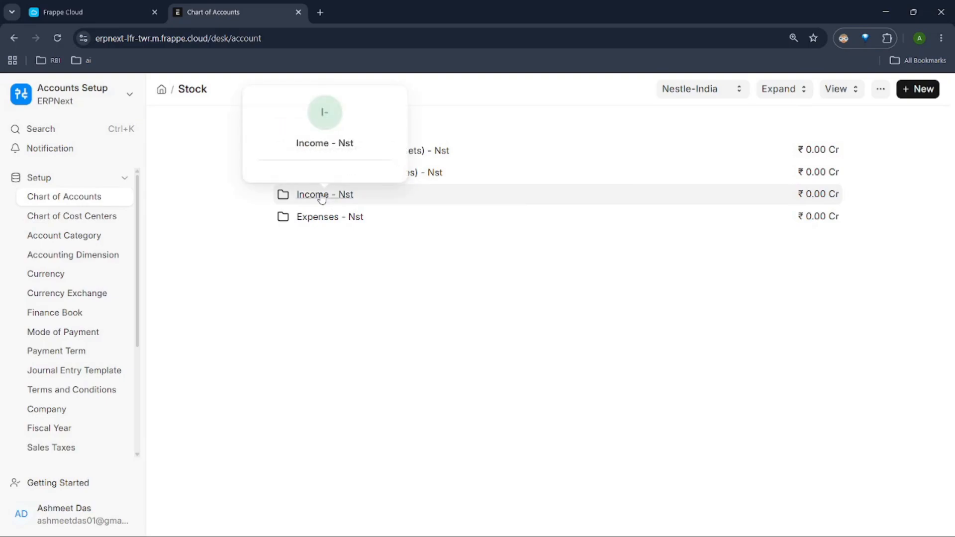
pyautogui.click(327, 222)
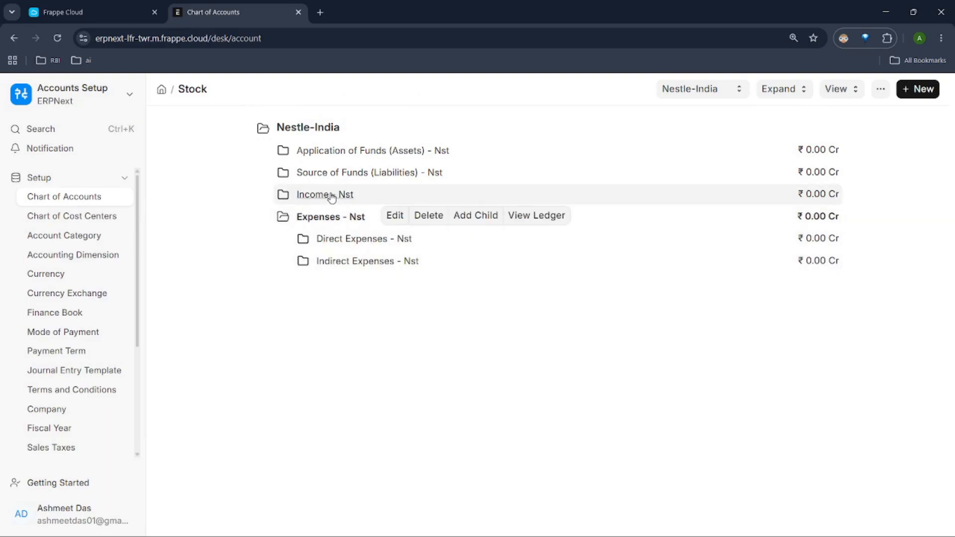
pyautogui.click(329, 195)
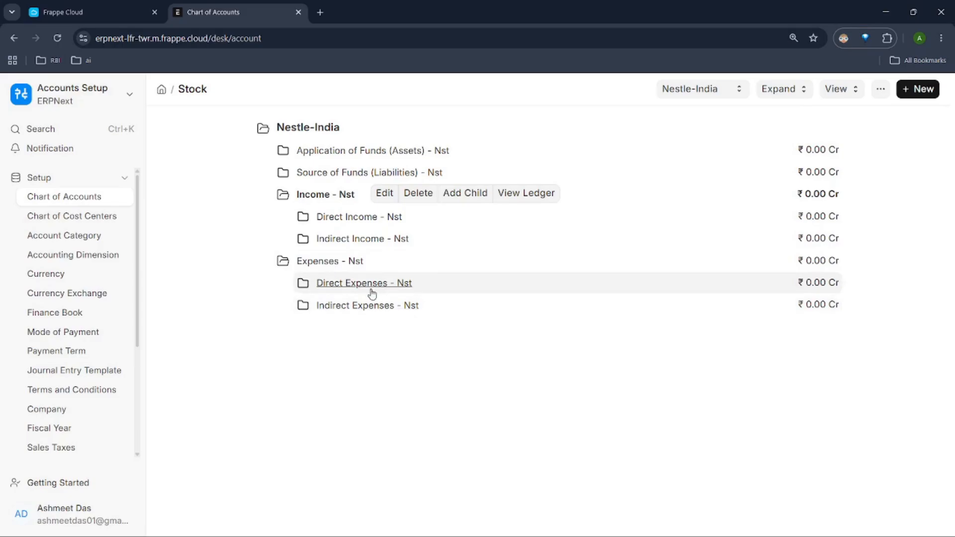
# Step: Start a new child account under Indirect Expenses and name it "electrcity expense"
pyautogui.click(368, 306)
pyautogui.click(526, 304)
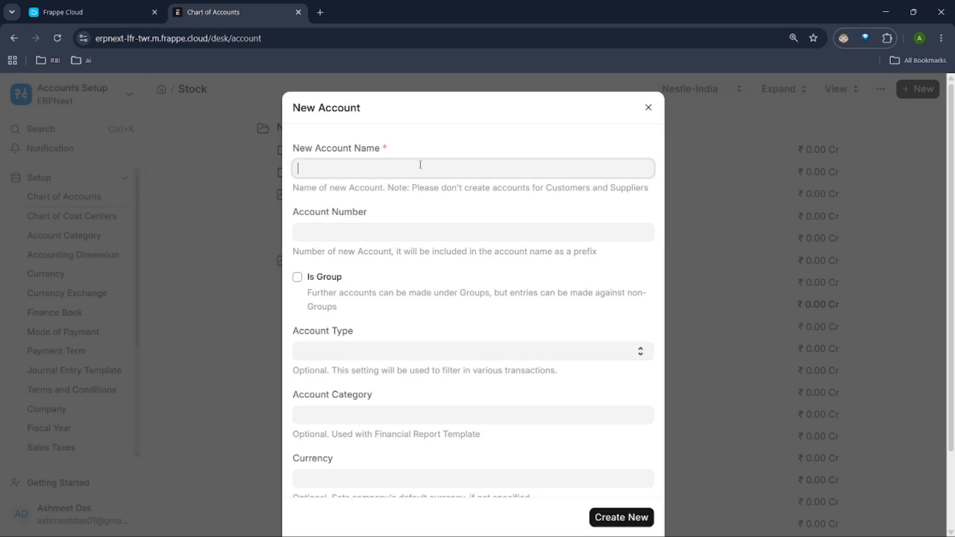
pyautogui.write('ele')
pyautogui.write('city')
pyautogui.scroll(-3, 426, 298)
pyautogui.scroll(3, 368, 323)
pyautogui.press('BackSpace')
pyautogui.press('BackSpace')
pyautogui.press('BackSpace')
pyautogui.write('trcit')
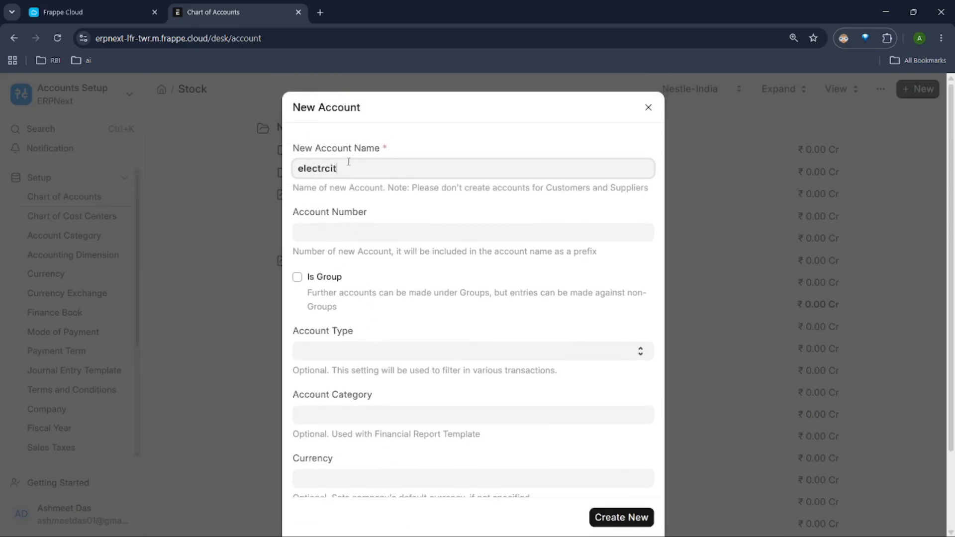
pyautogui.write('y expense')
# Step: Set the new account's currency to INR, leave its category empty, and create the account
pyautogui.scroll(-2, 348, 239)
pyautogui.click(345, 383)
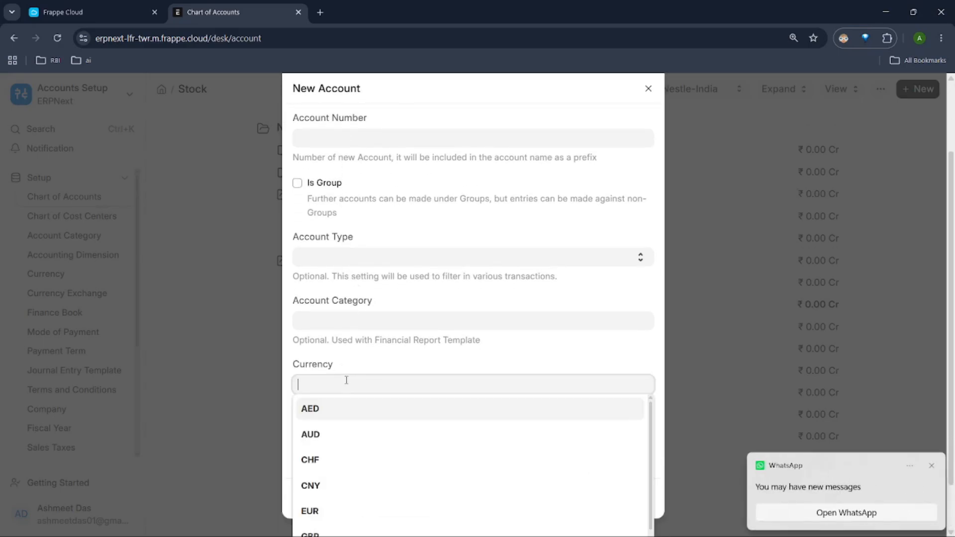
pyautogui.write('inr')
pyautogui.click(528, 328)
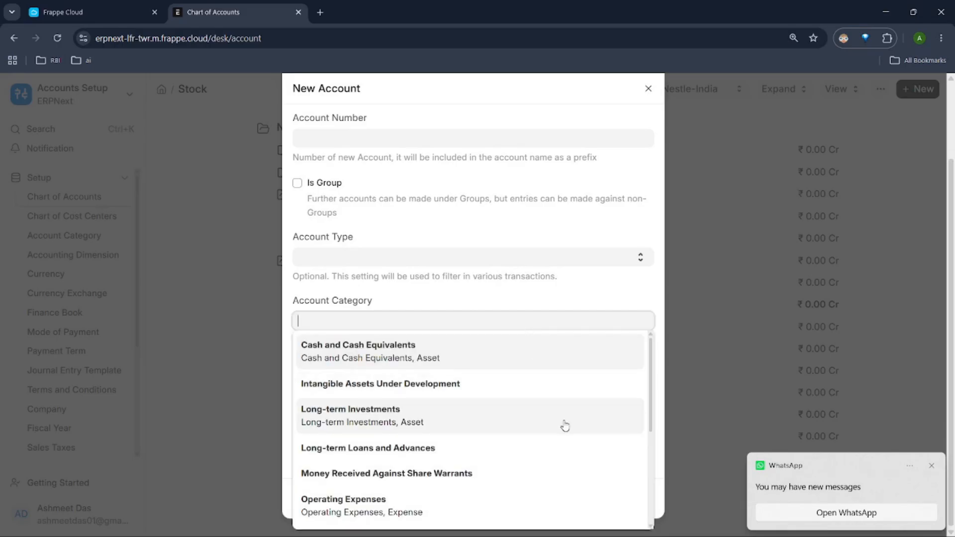
pyautogui.click(649, 297)
pyautogui.click(607, 498)
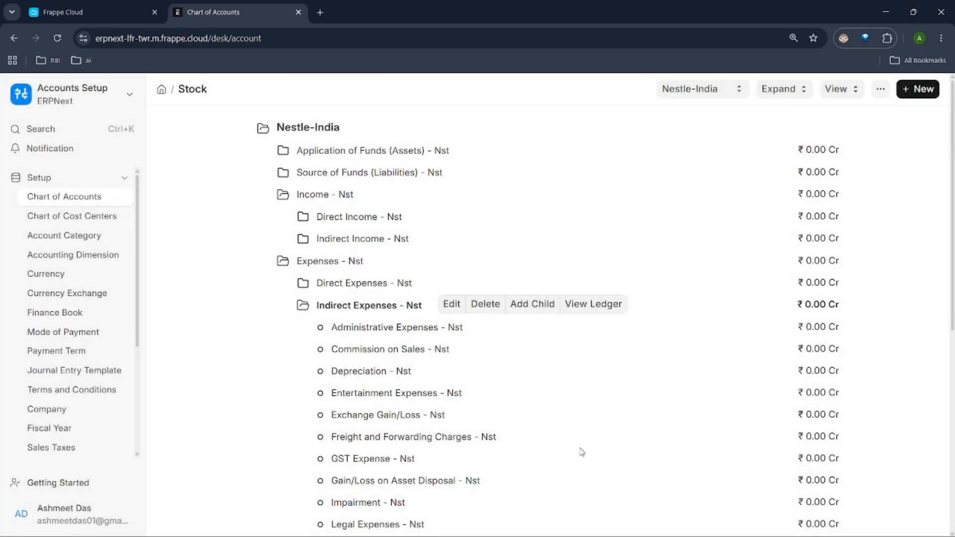
# Step: Locate the new electrcity expense account among the Indirect Expenses accounts and review the list
pyautogui.scroll(-1, 374, 348)
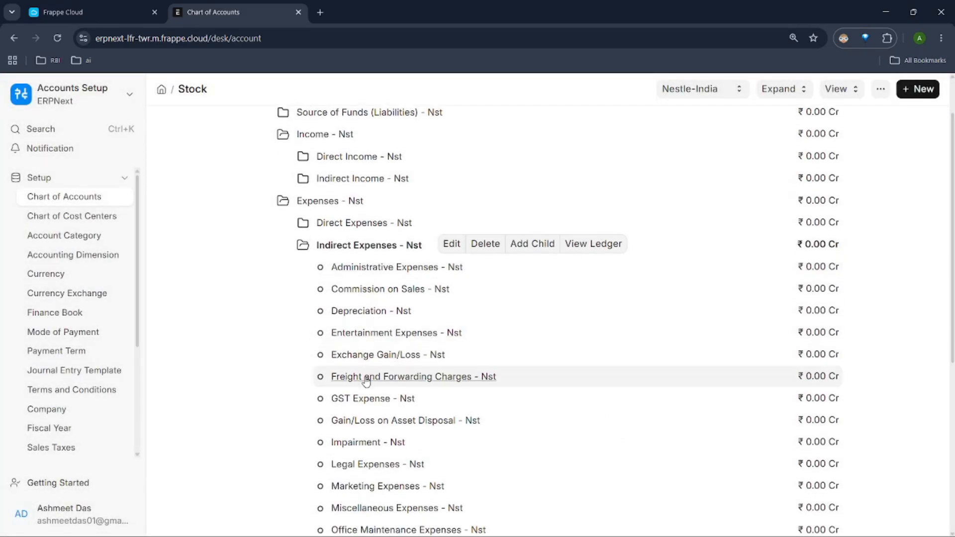
pyautogui.scroll(-1, 378, 266)
pyautogui.scroll(-3, 390, 269)
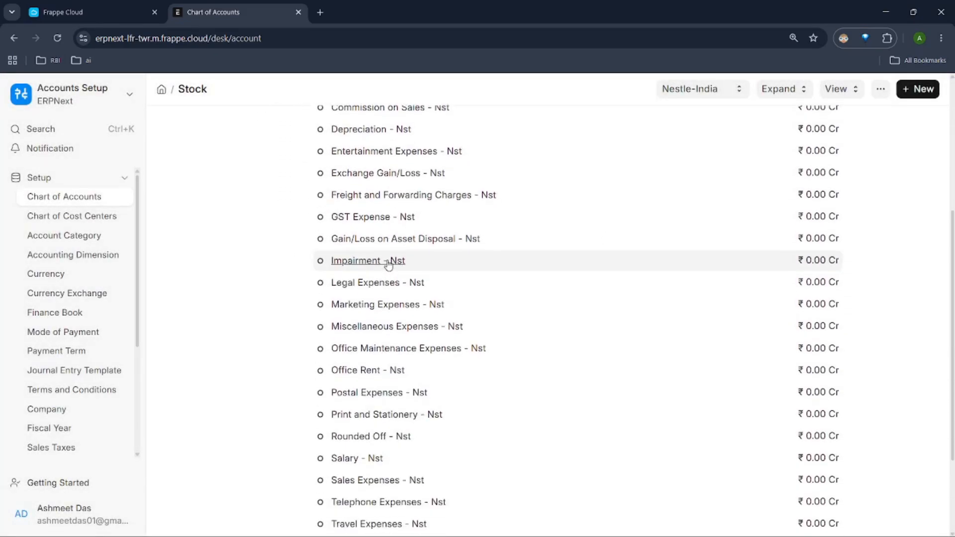
pyautogui.scroll(-1, 388, 271)
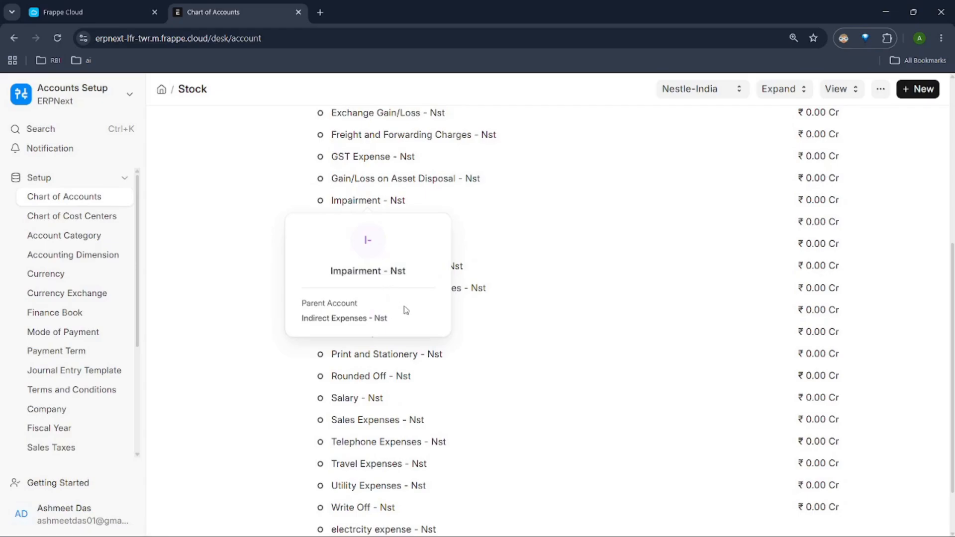
pyautogui.click(400, 529)
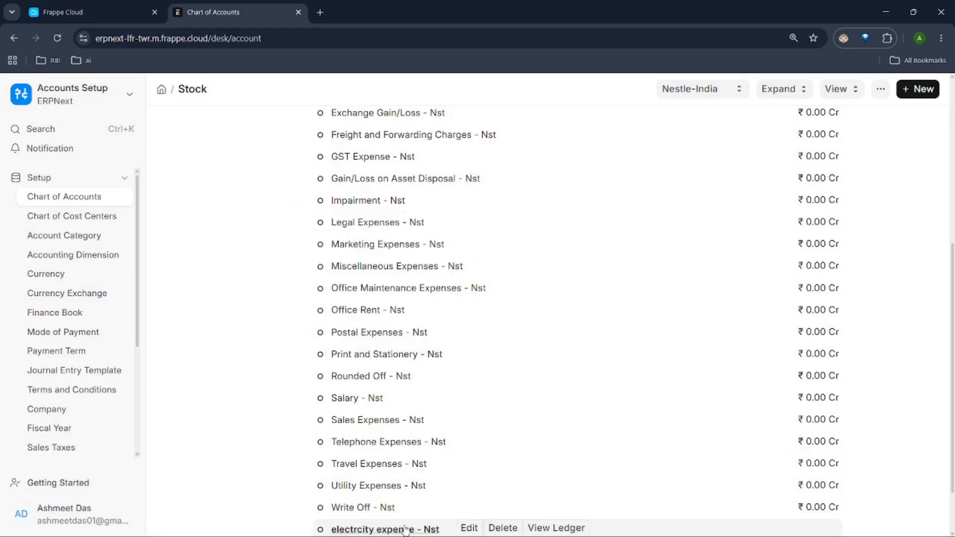
pyautogui.scroll(-1, 600, 438)
pyautogui.scroll(5, 619, 379)
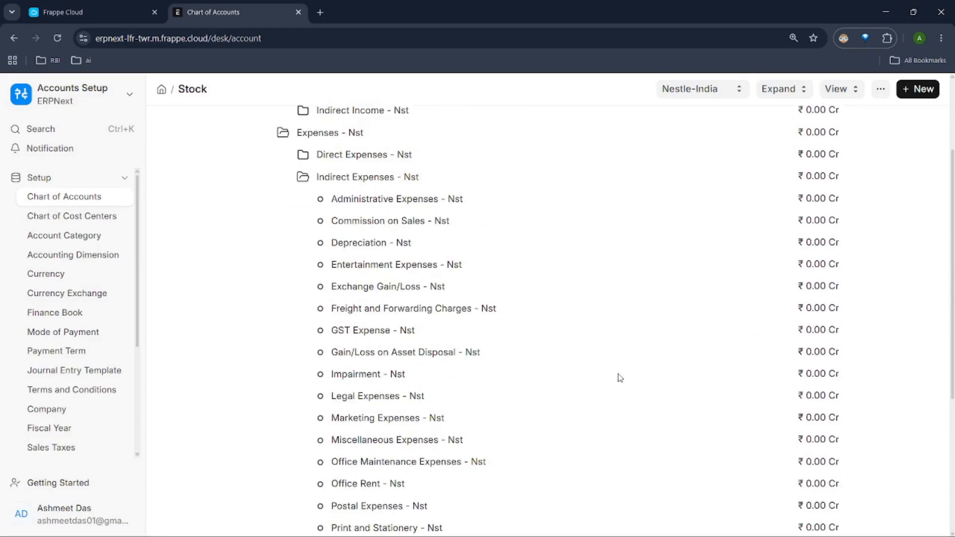
pyautogui.scroll(2, 618, 371)
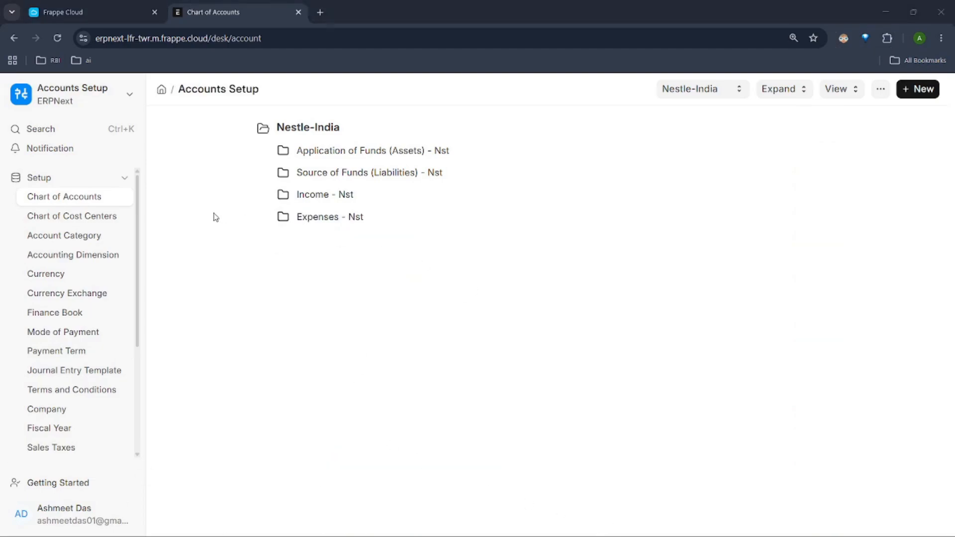
# Step: View the Chart of Cost Centers, and compare it with the Income group in the Chart of Accounts
pyautogui.click(98, 219)
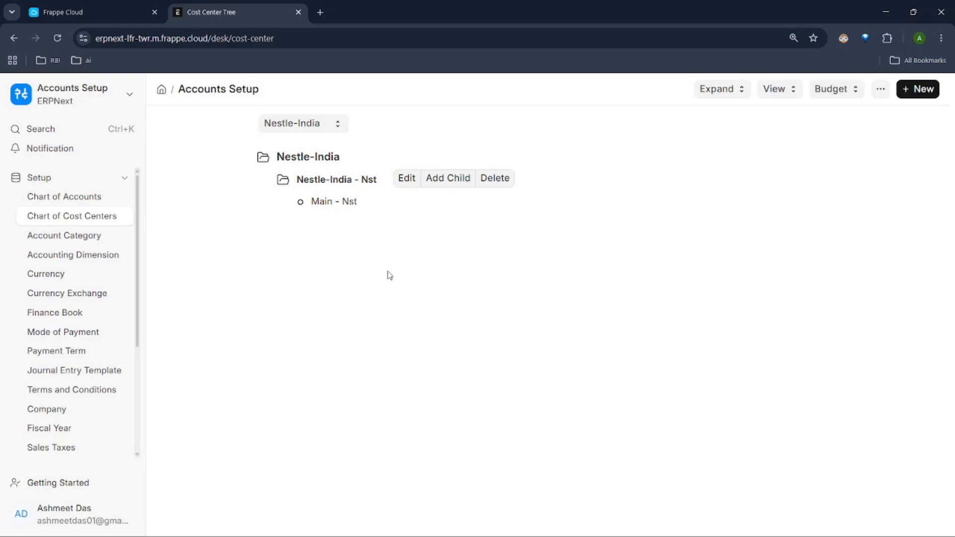
pyautogui.click(70, 196)
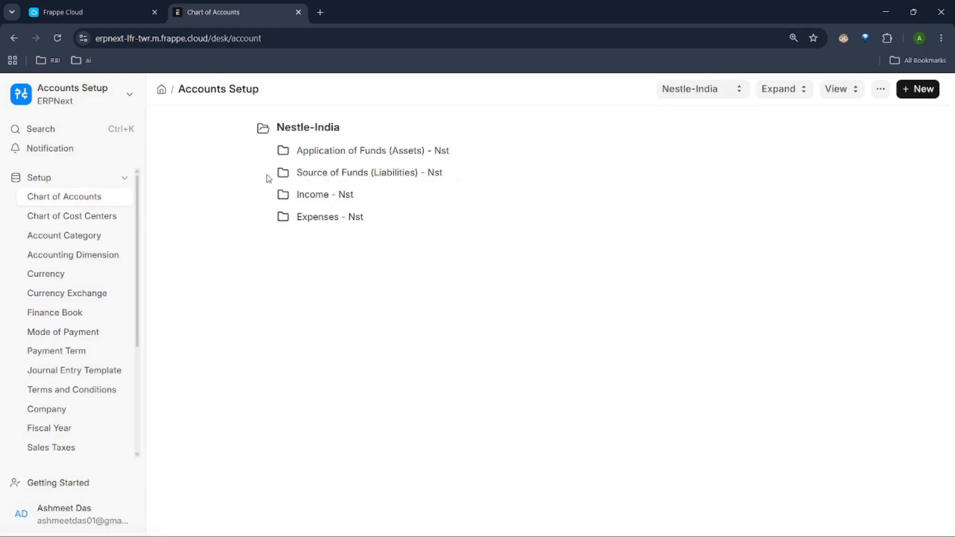
pyautogui.click(307, 196)
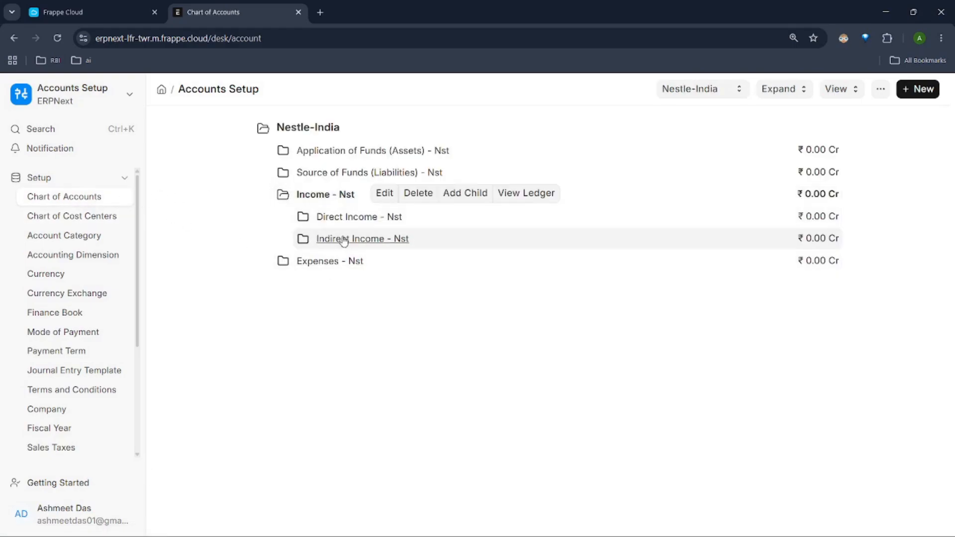
# Step: Create a child cost center named "marketing dept" under Nestle-India in the Chart of Cost Centers
pyautogui.click(80, 218)
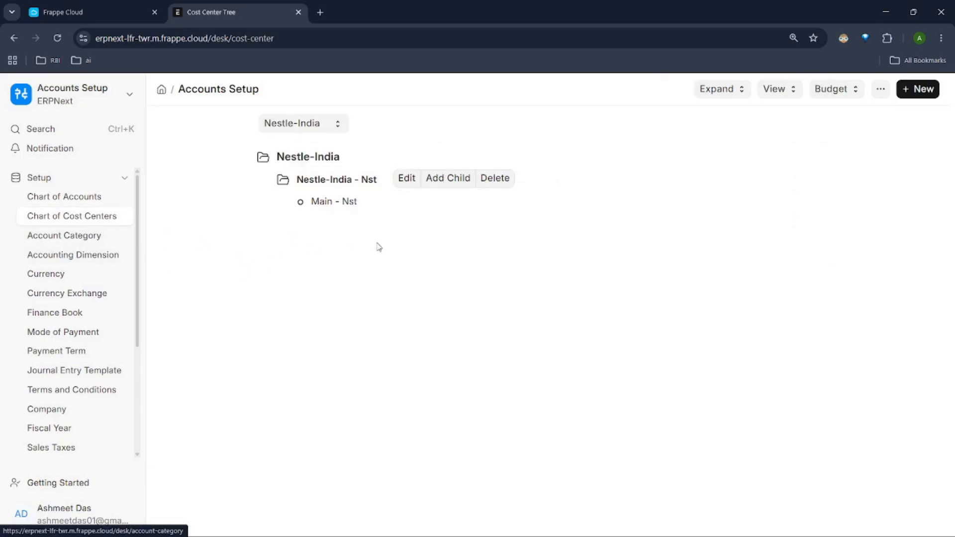
pyautogui.click(427, 179)
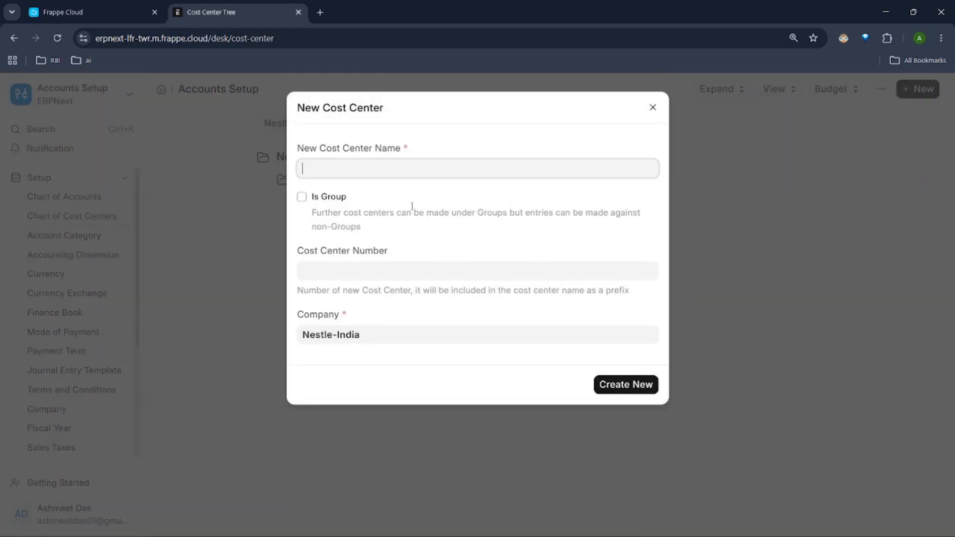
pyautogui.write('marketing')
pyautogui.press('BackSpace')
pyautogui.write('g dept')
pyautogui.click(630, 386)
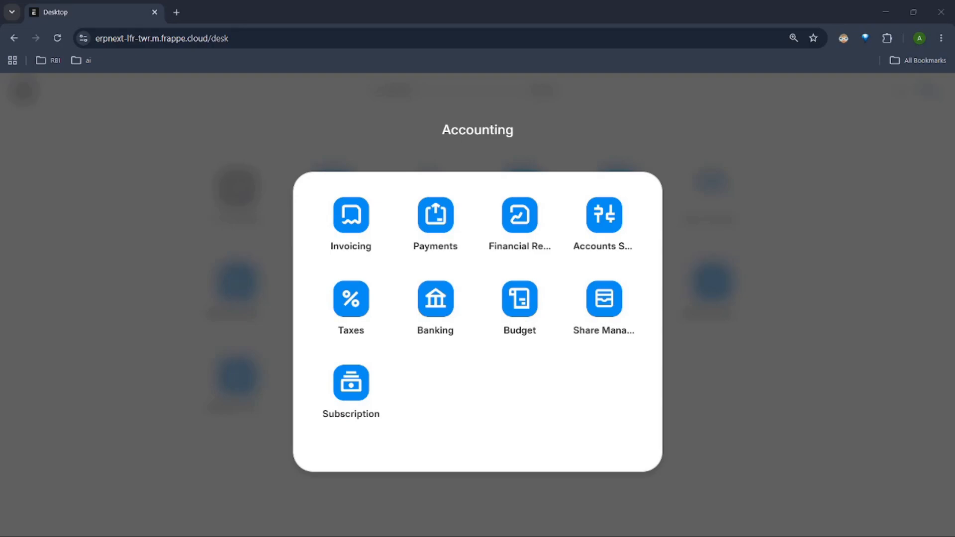
# Step: Open the Journal Entry list in Payments, dismiss the onboarding guide, and start a new journal entry
pyautogui.click(438, 224)
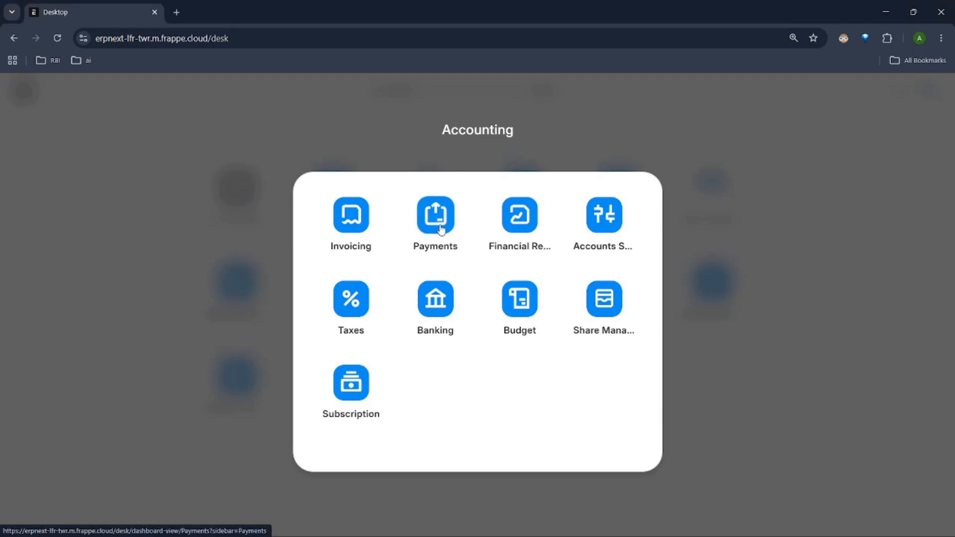
pyautogui.click(64, 236)
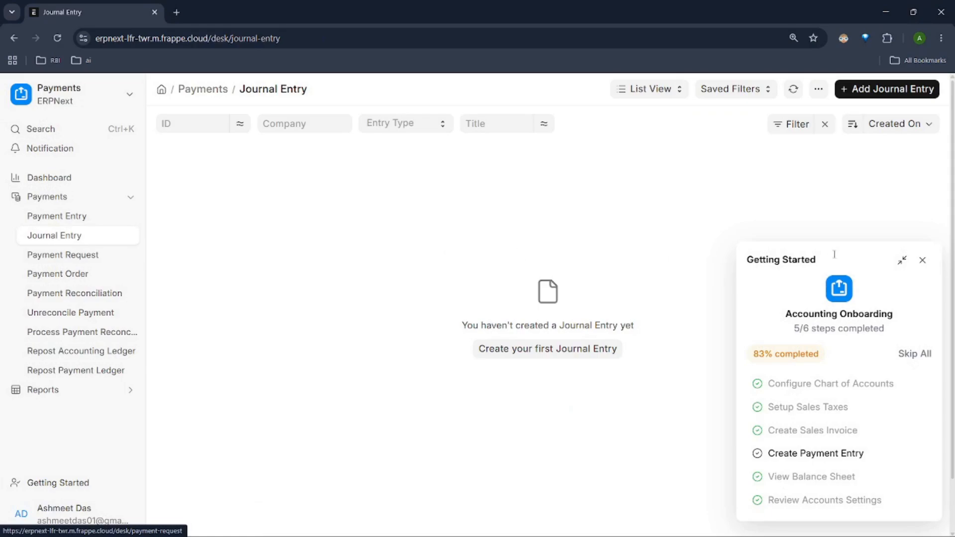
pyautogui.click(923, 260)
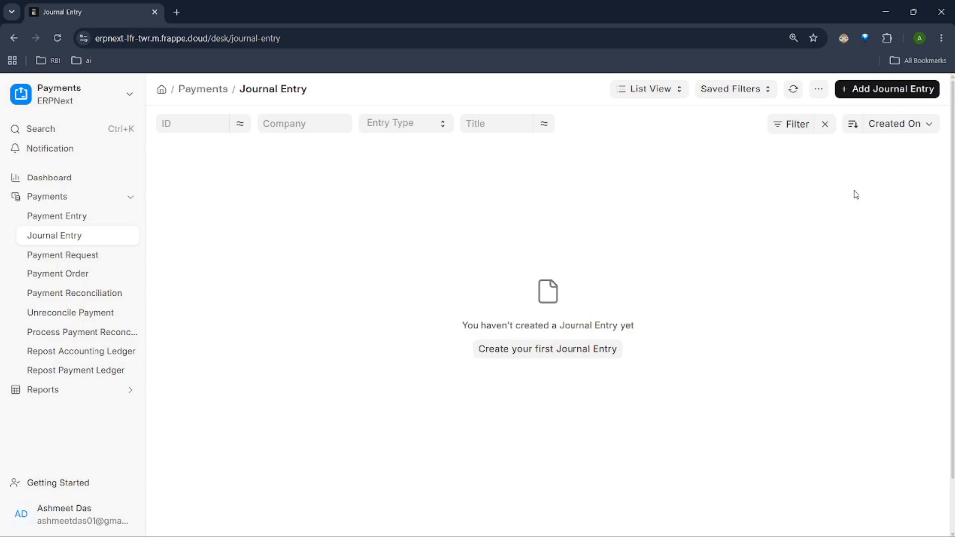
pyautogui.click(859, 91)
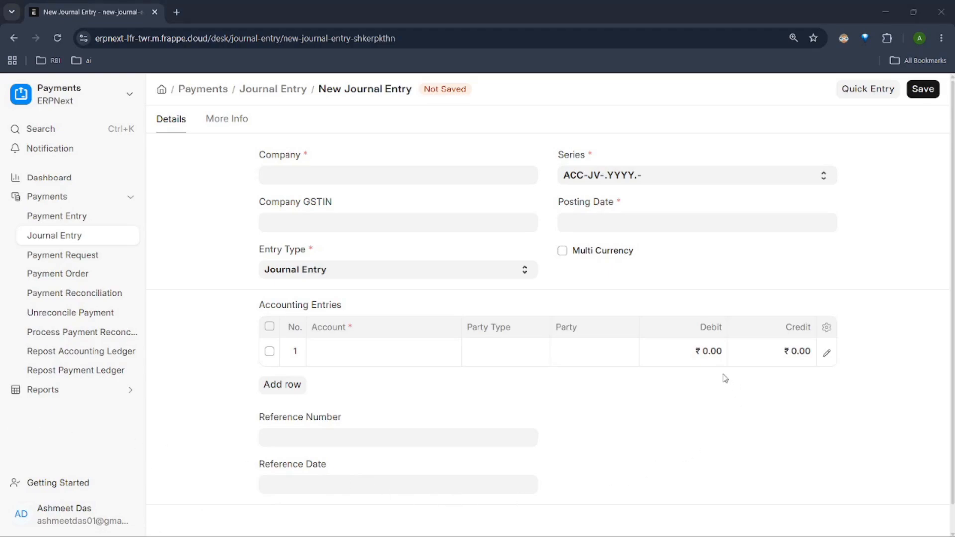
# Step: Set the new journal entry's company to Nestle-India
pyautogui.click(329, 356)
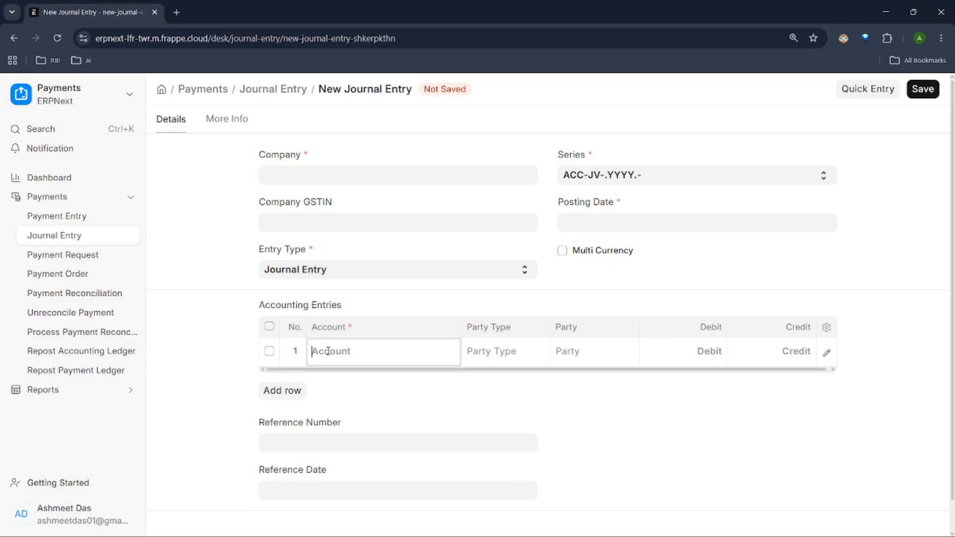
pyautogui.click(316, 177)
pyautogui.click(317, 197)
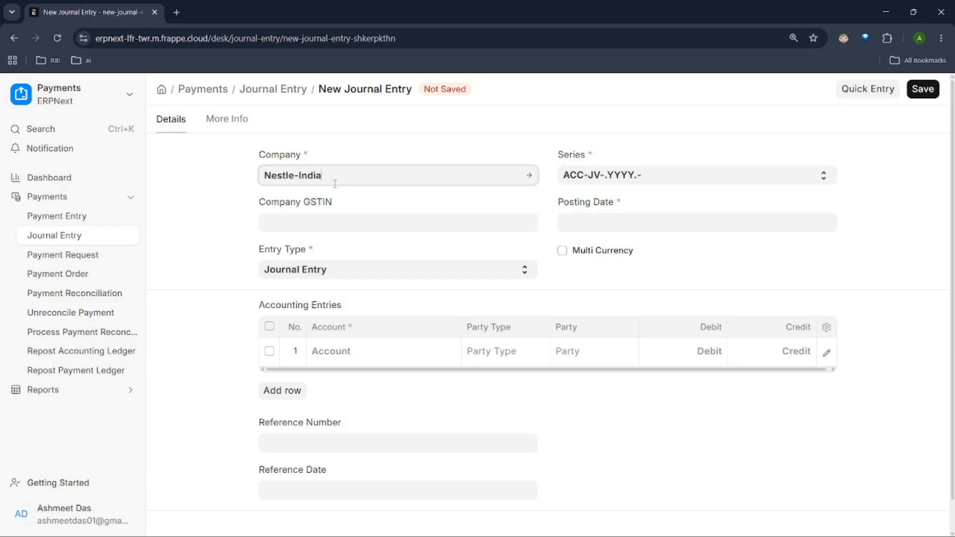
# Step: Choose "Nestle Grp fund - Nst" as the account in the first accounting row, dismissing the error message
pyautogui.click(368, 359)
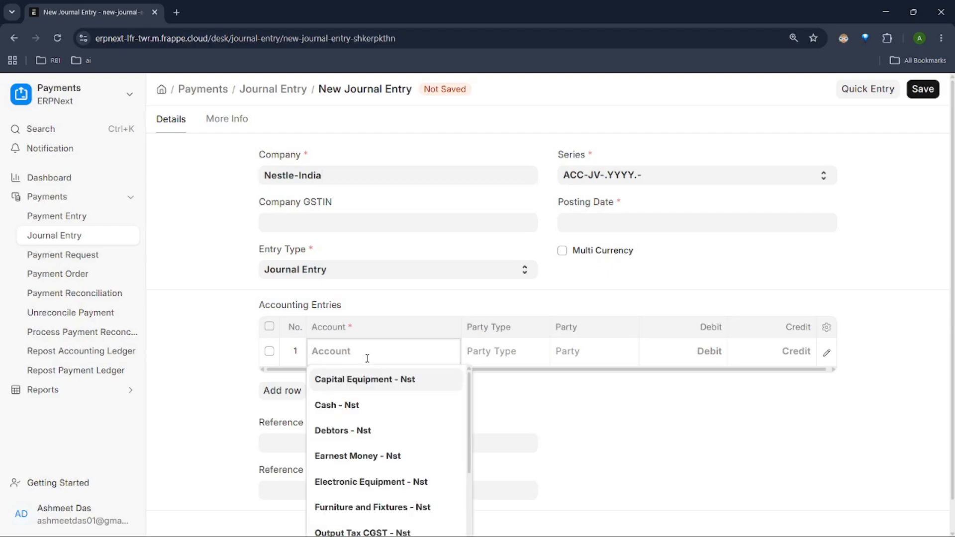
pyautogui.write('nest')
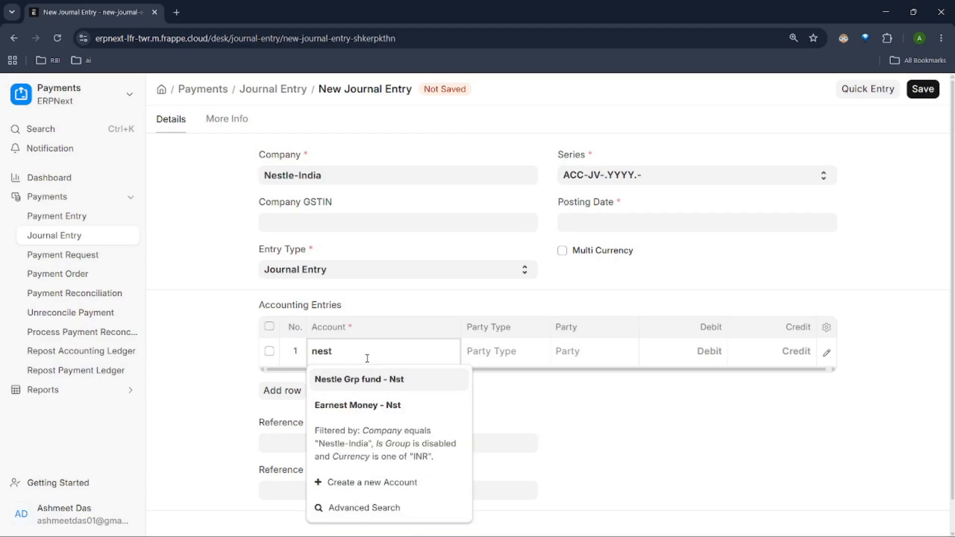
pyautogui.press('Return')
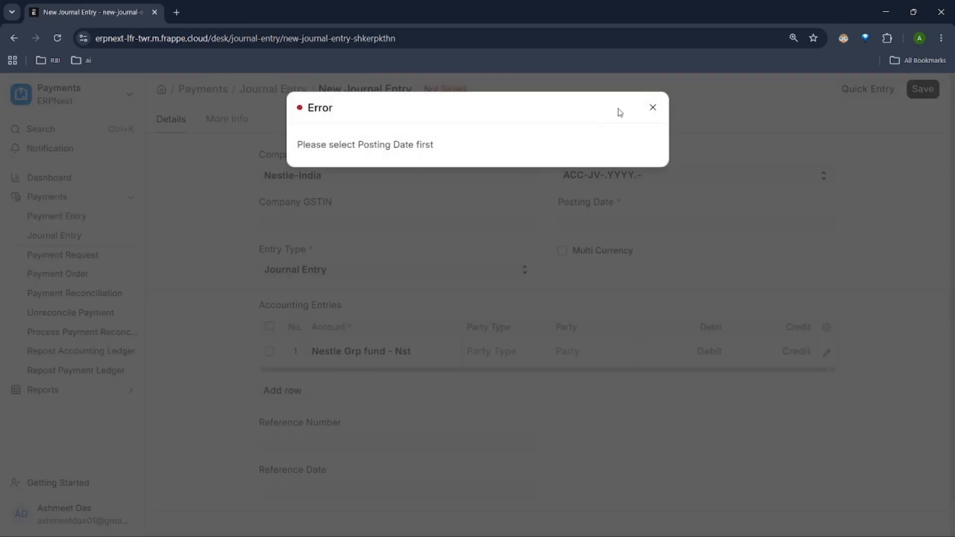
pyautogui.click(652, 107)
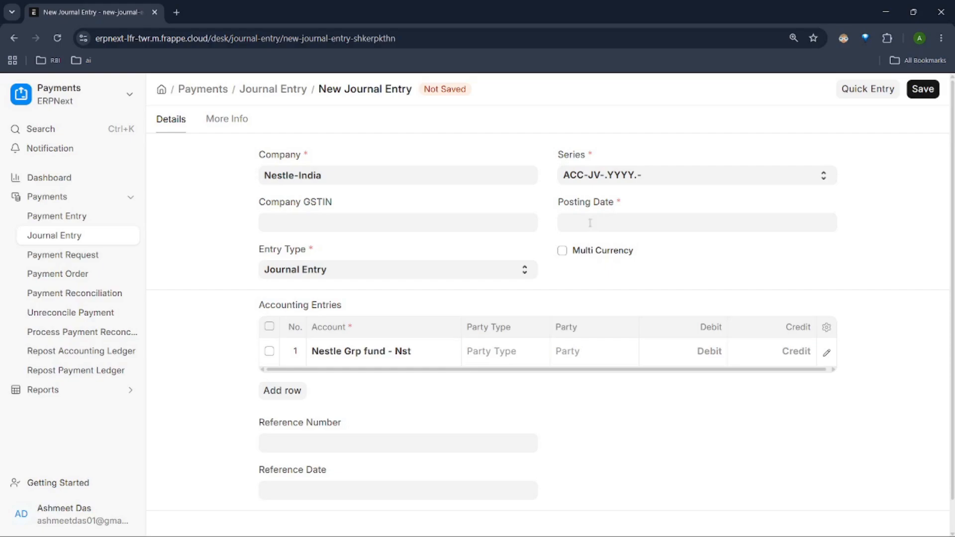
# Step: Set the posting date to 24-08-2026 and enter a credit of 100000 in the first accounting row
pyautogui.click(601, 221)
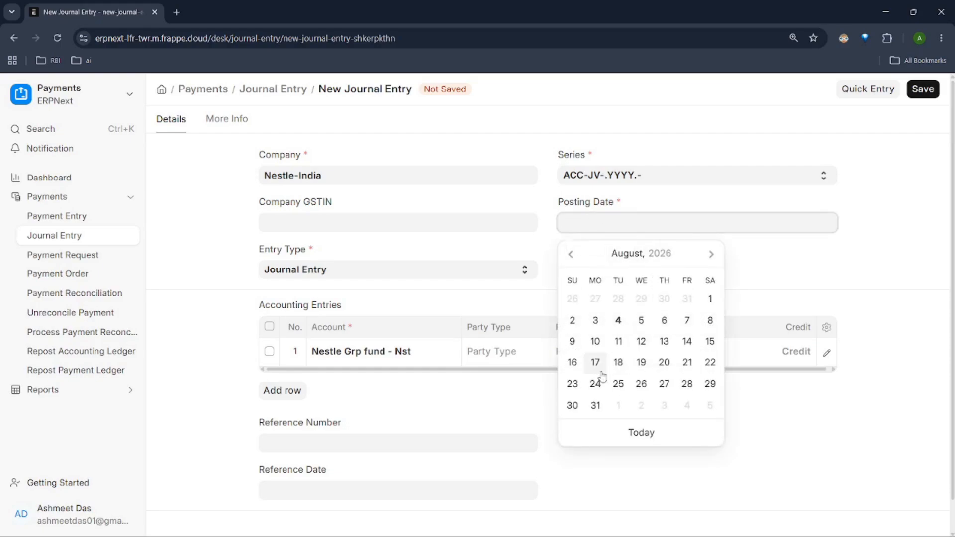
pyautogui.click(592, 388)
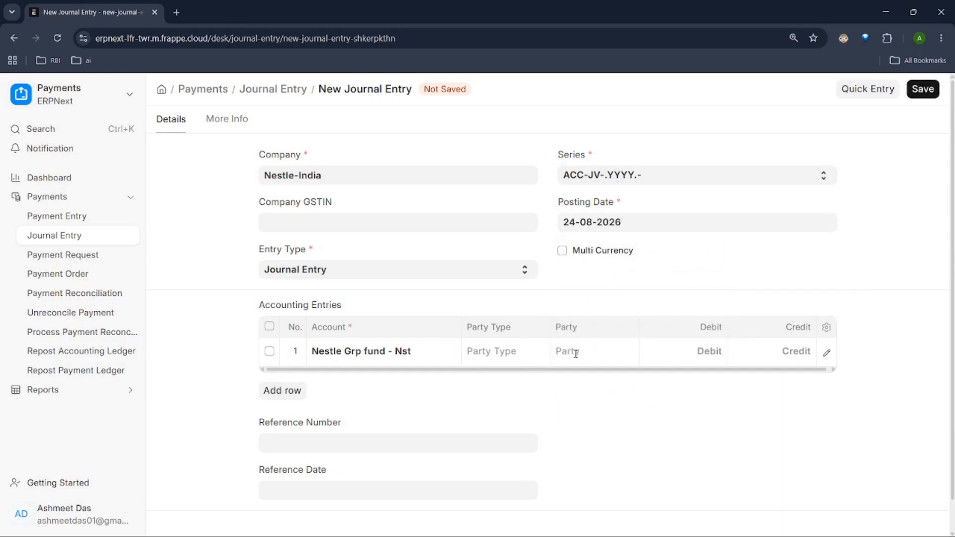
pyautogui.click(693, 352)
pyautogui.write('1')
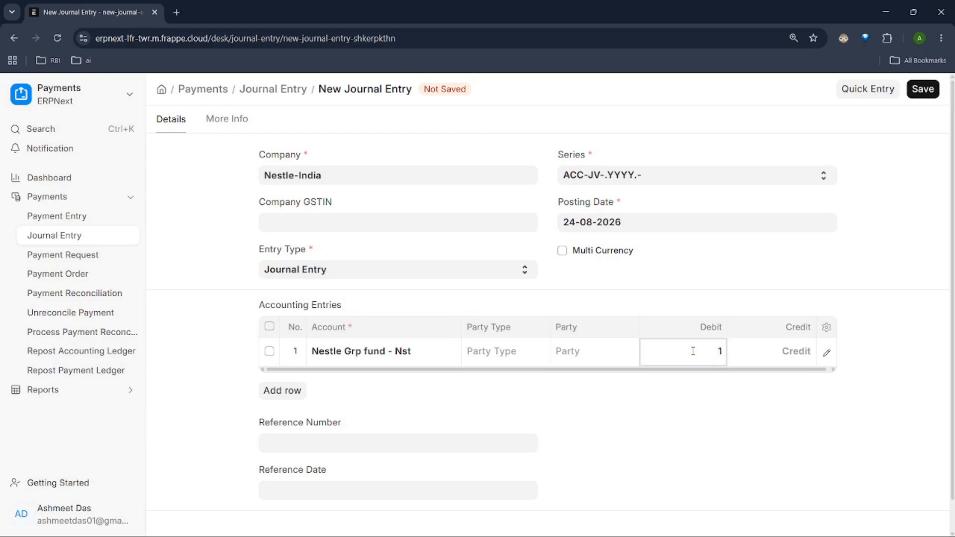
pyautogui.press('BackSpace')
pyautogui.click(793, 348)
pyautogui.write('100000')
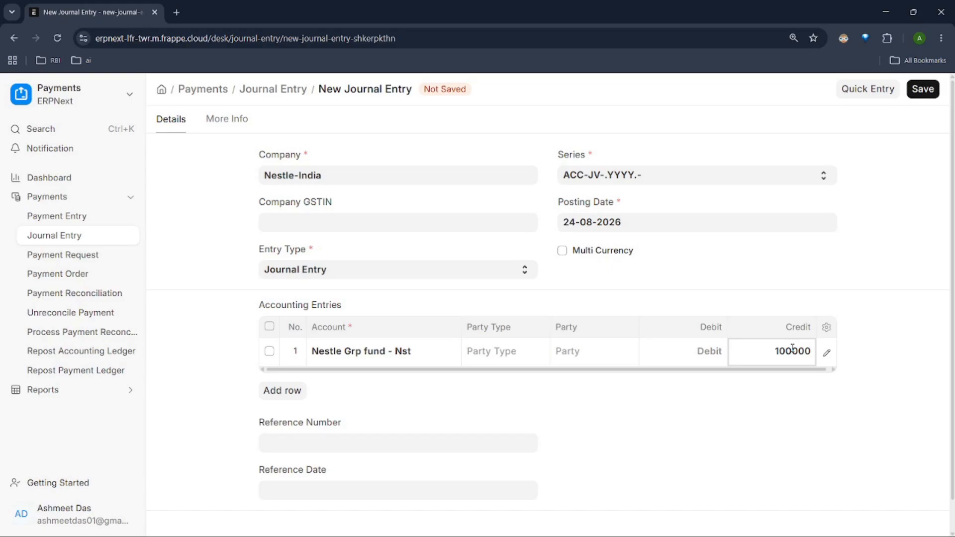
pyautogui.click(732, 410)
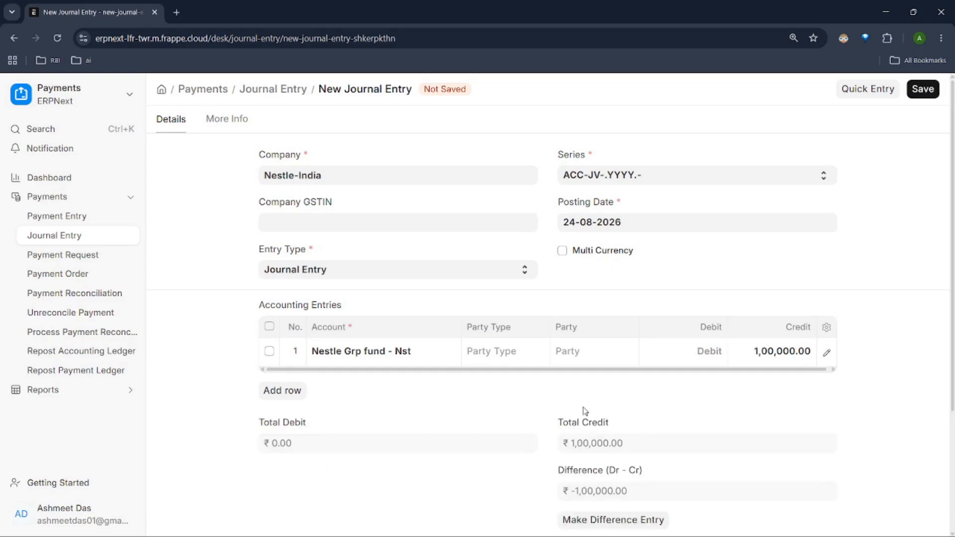
# Step: Add a second accounting row for "company main account - Nst" and save the journal entry
pyautogui.click(293, 400)
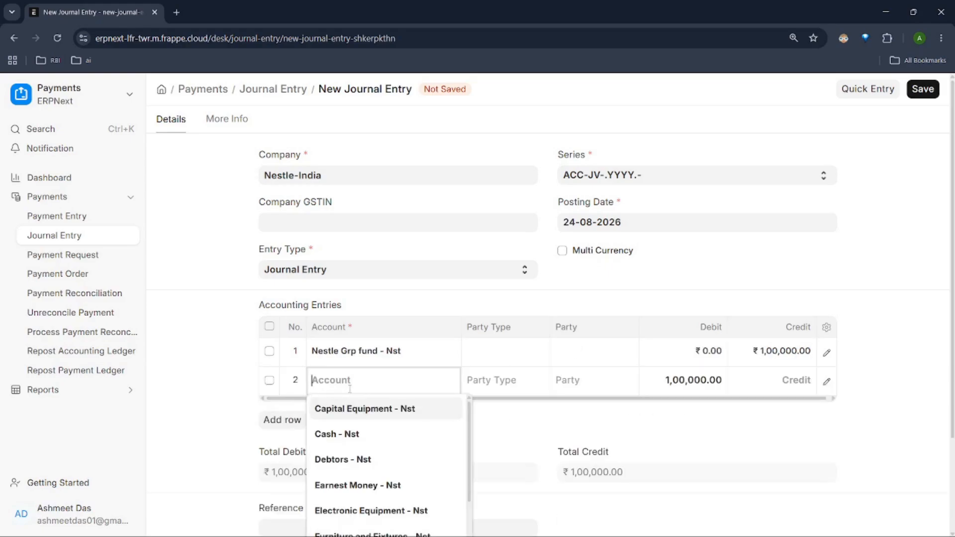
pyautogui.write('com')
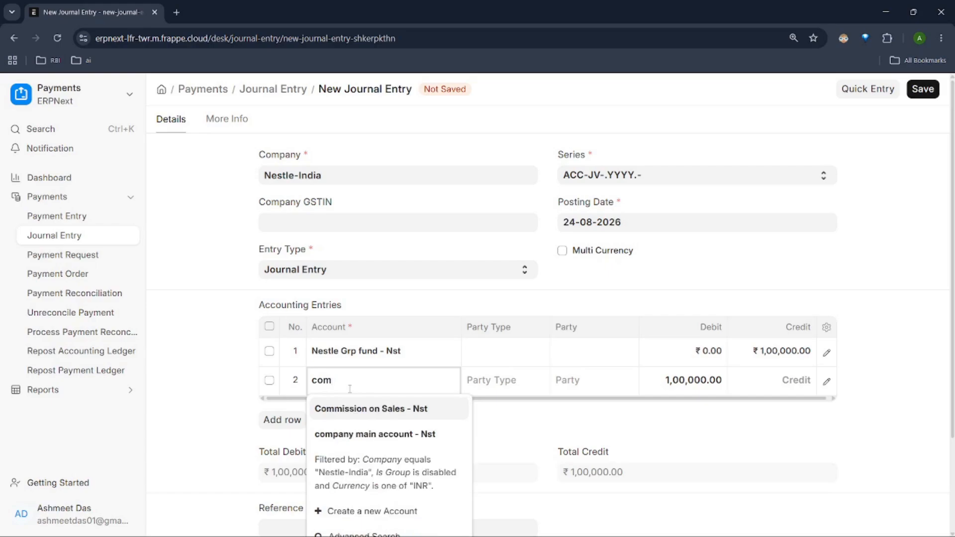
pyautogui.click(383, 434)
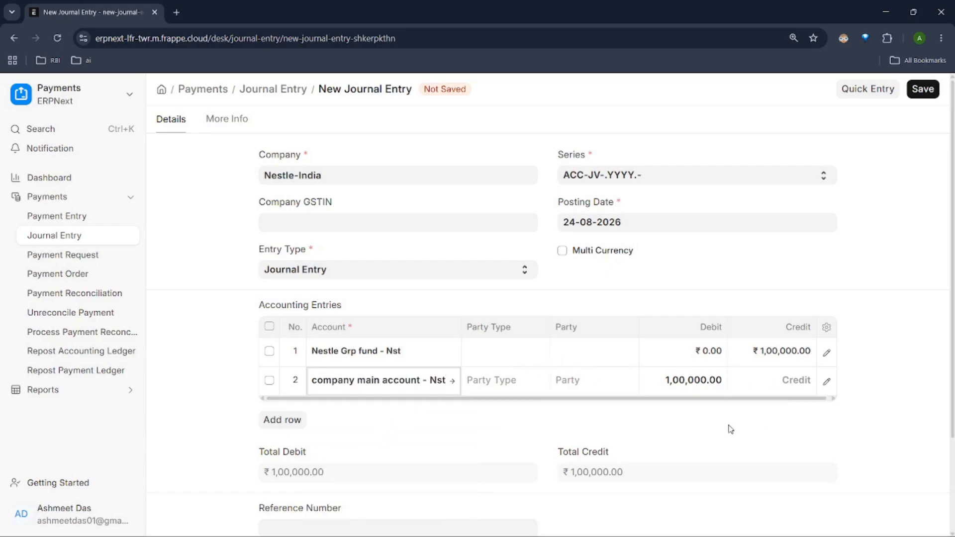
pyautogui.scroll(-1, 726, 423)
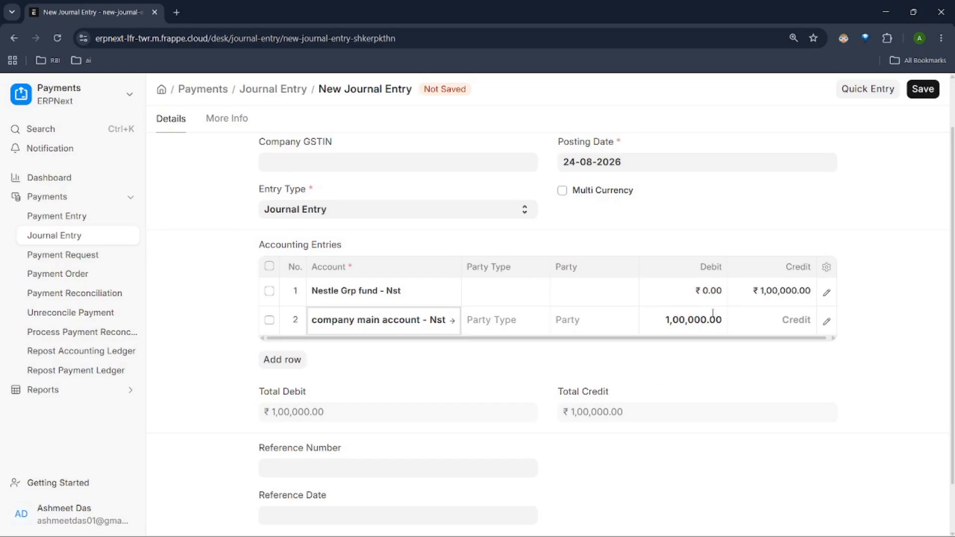
pyautogui.scroll(-1, 600, 377)
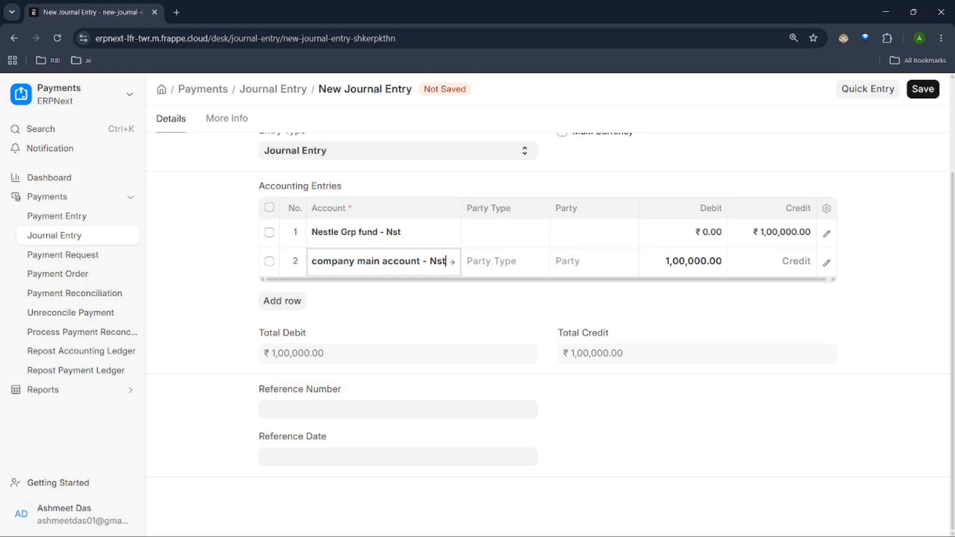
pyautogui.click(915, 92)
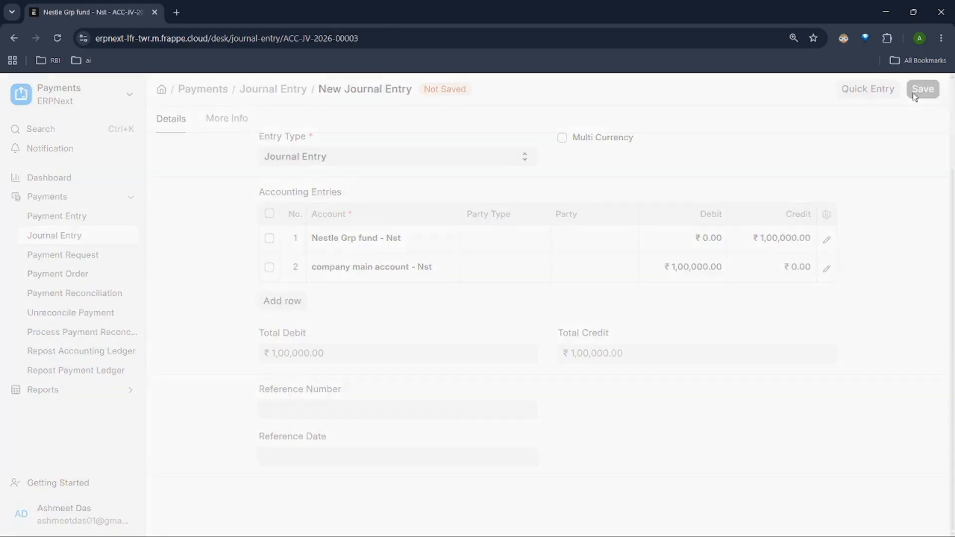
pyautogui.scroll(3, 632, 256)
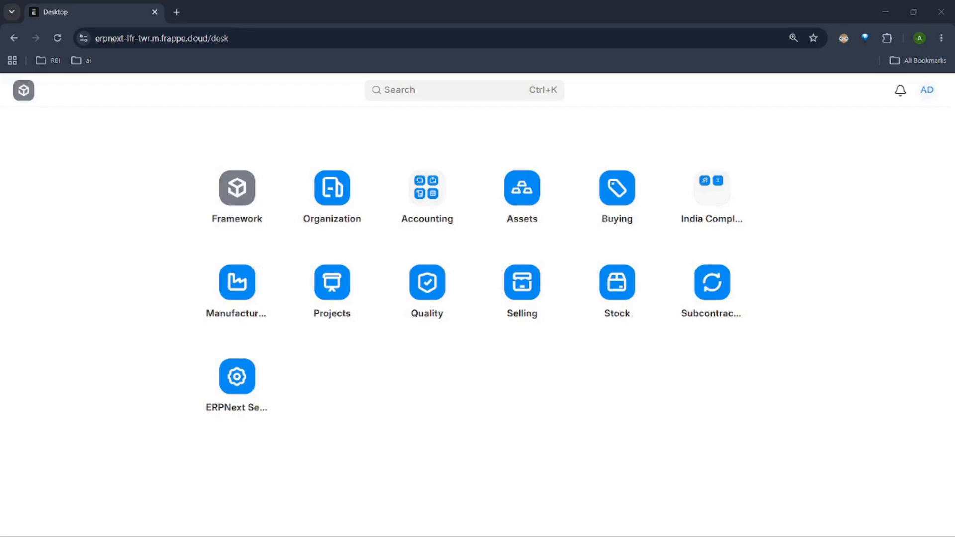
# Step: Open the Payment Entry list in Payments, dismiss the onboarding guide, and examine the fields of a new payment entry
pyautogui.click(423, 198)
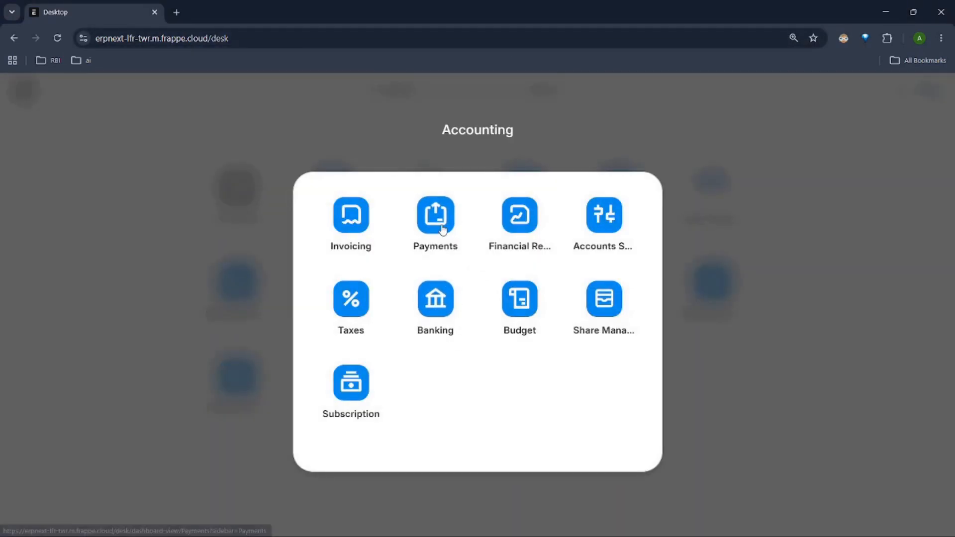
pyautogui.click(442, 228)
pyautogui.click(79, 217)
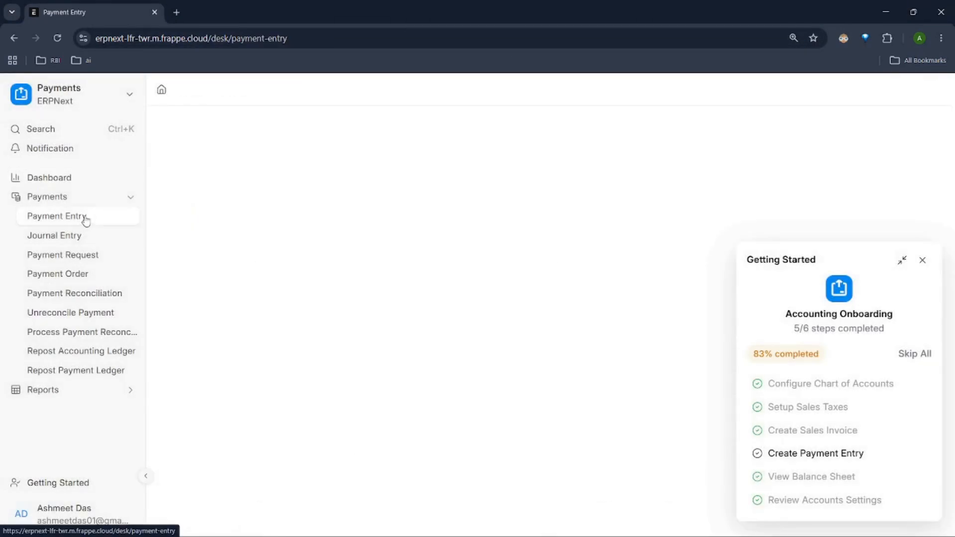
pyautogui.click(921, 260)
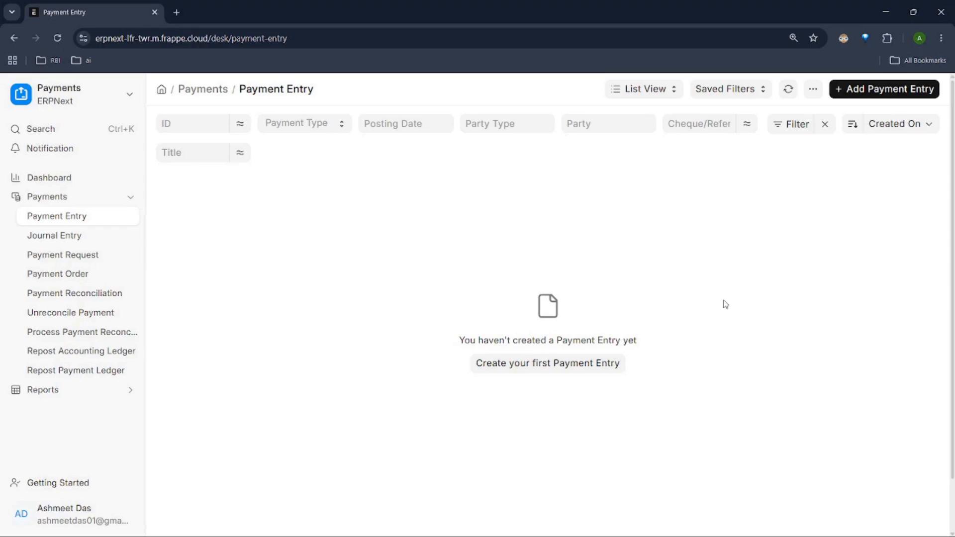
pyautogui.click(881, 90)
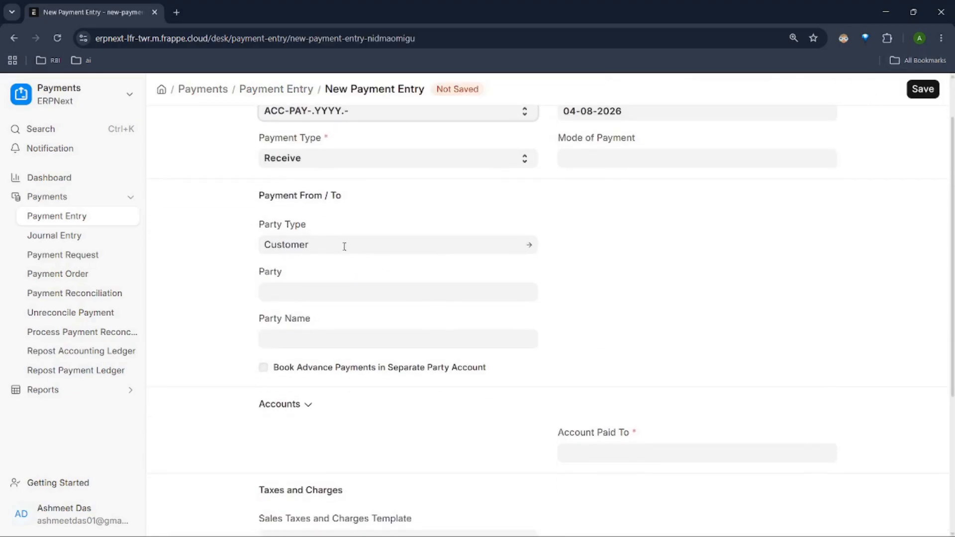
pyautogui.scroll(-4, 492, 237)
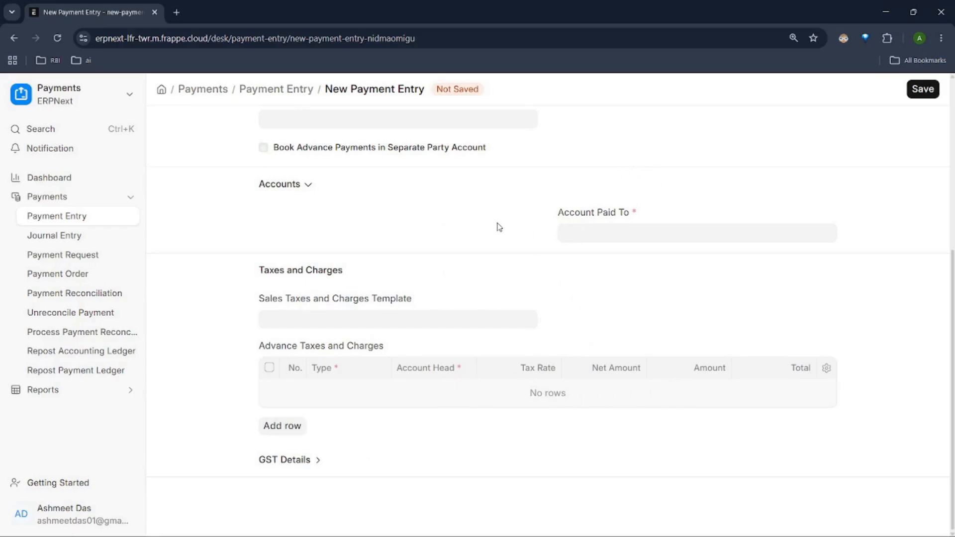
pyautogui.scroll(5, 480, 224)
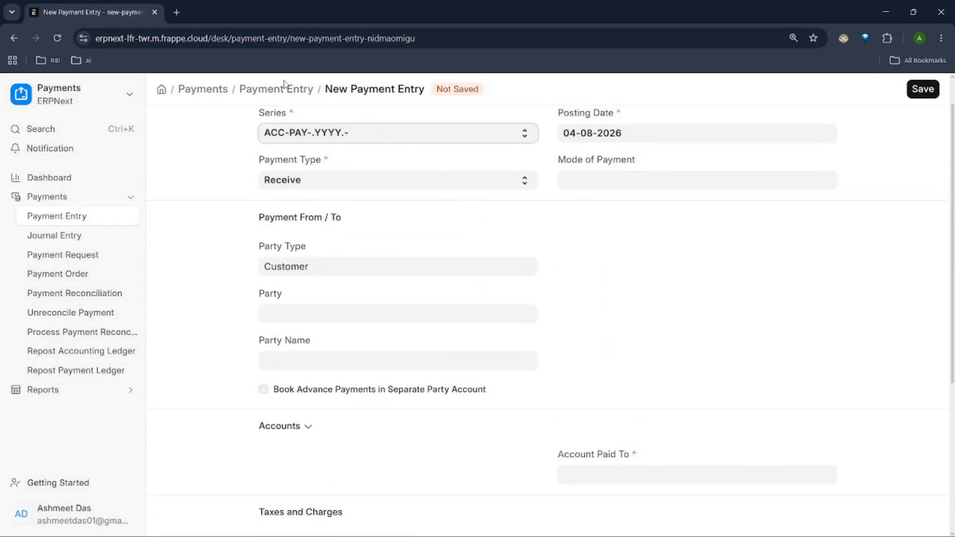
# Step: Return to the Payments dashboard and review its bill and payment summaries and charts
pyautogui.click(204, 90)
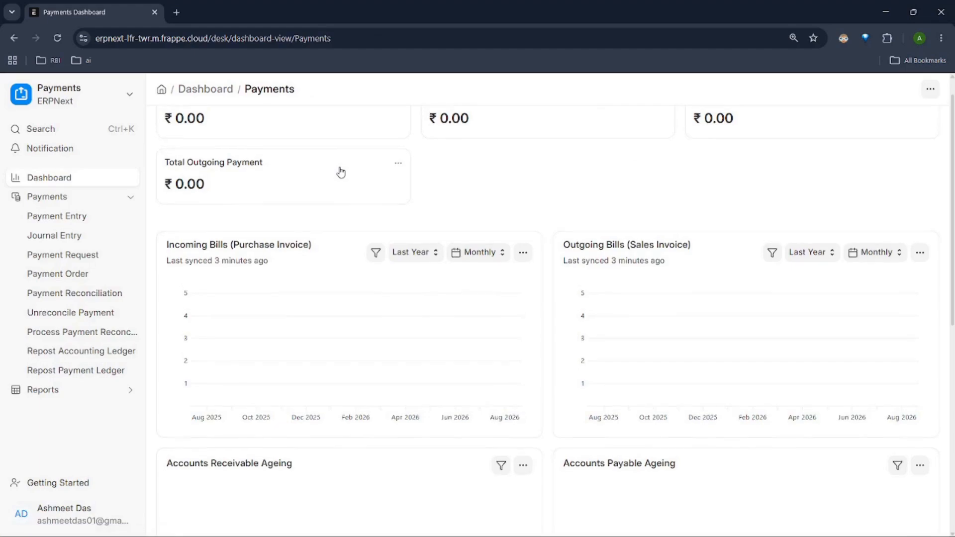
pyautogui.scroll(1, 398, 159)
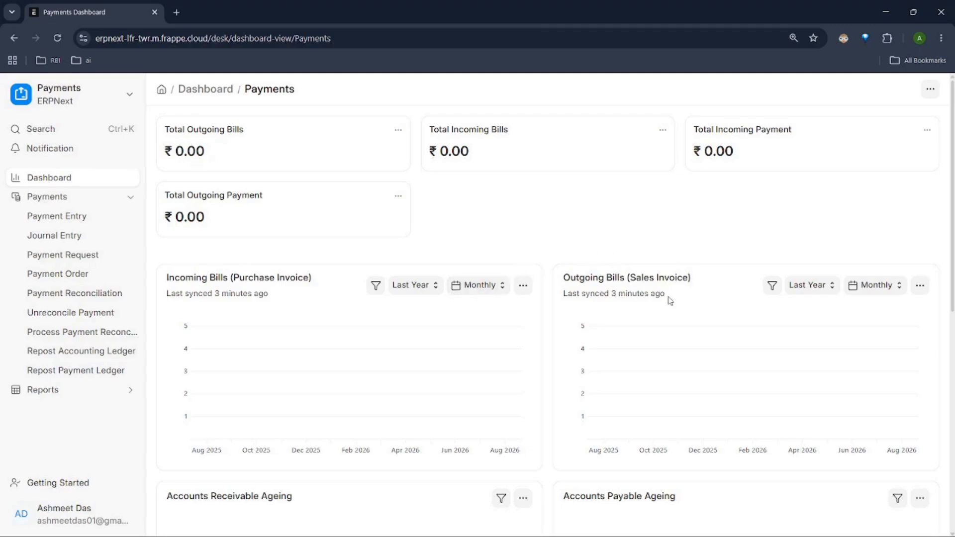
pyautogui.scroll(-1, 644, 300)
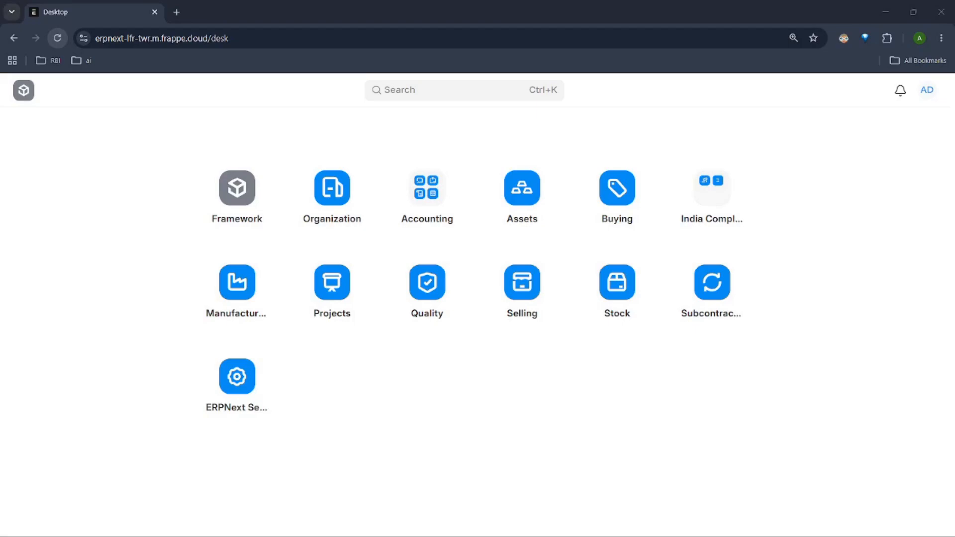
# Step: Open the Profit and Loss Statement in Financial Reports and dismiss the onboarding guide
pyautogui.click(422, 188)
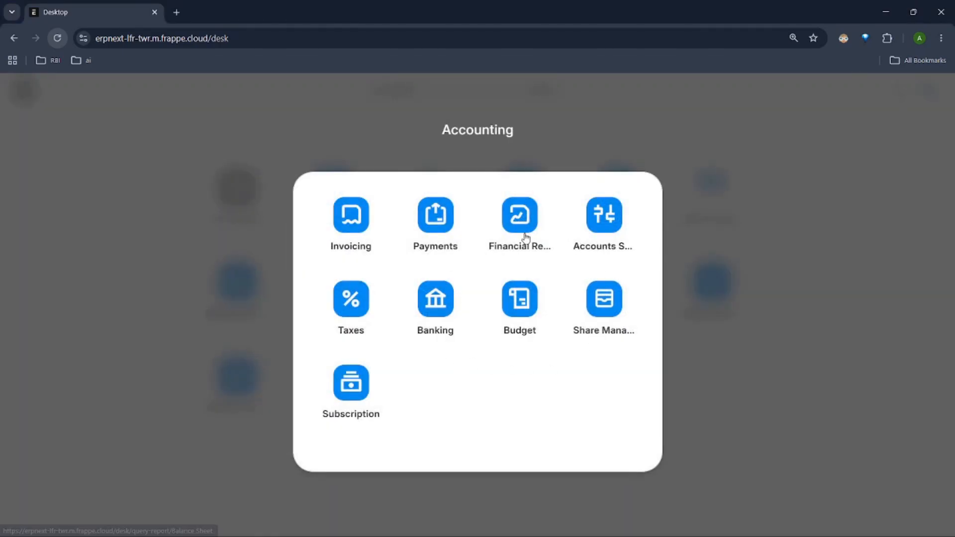
pyautogui.click(525, 238)
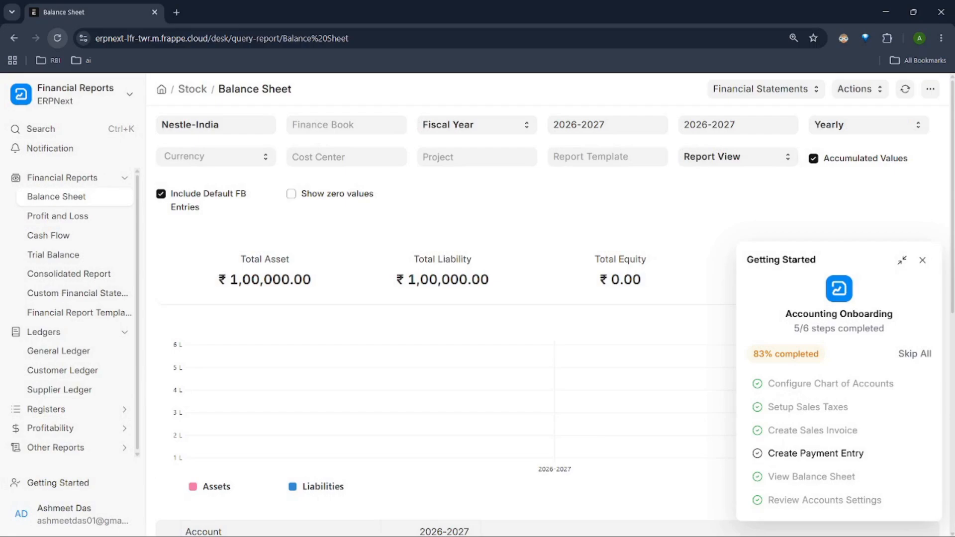
pyautogui.click(76, 215)
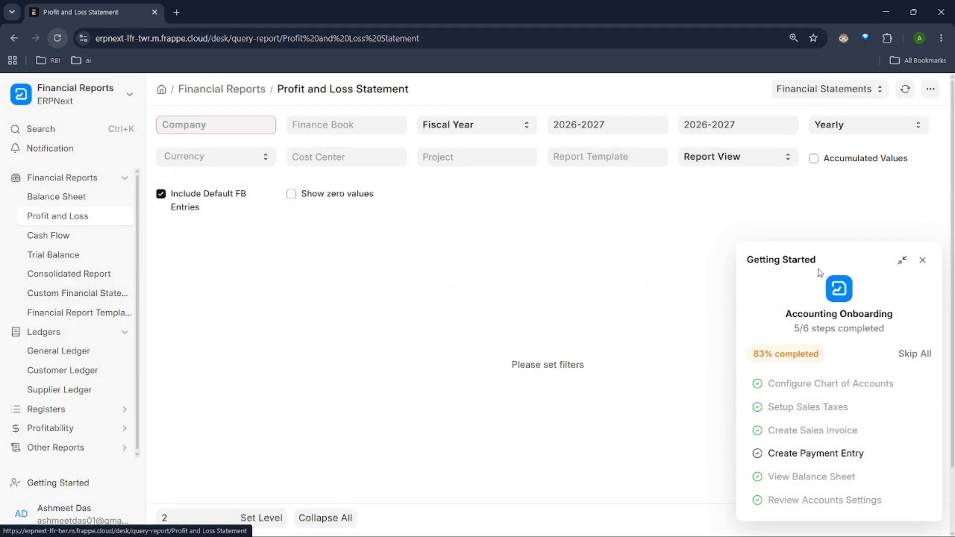
pyautogui.click(922, 260)
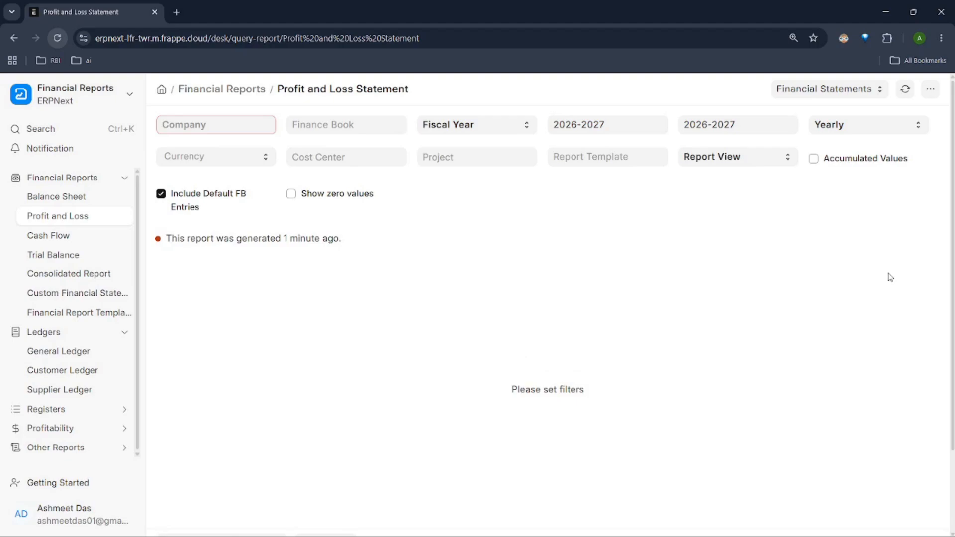
# Step: Open the Balance Sheet report and filter it by the company Nestle-India
pyautogui.click(75, 196)
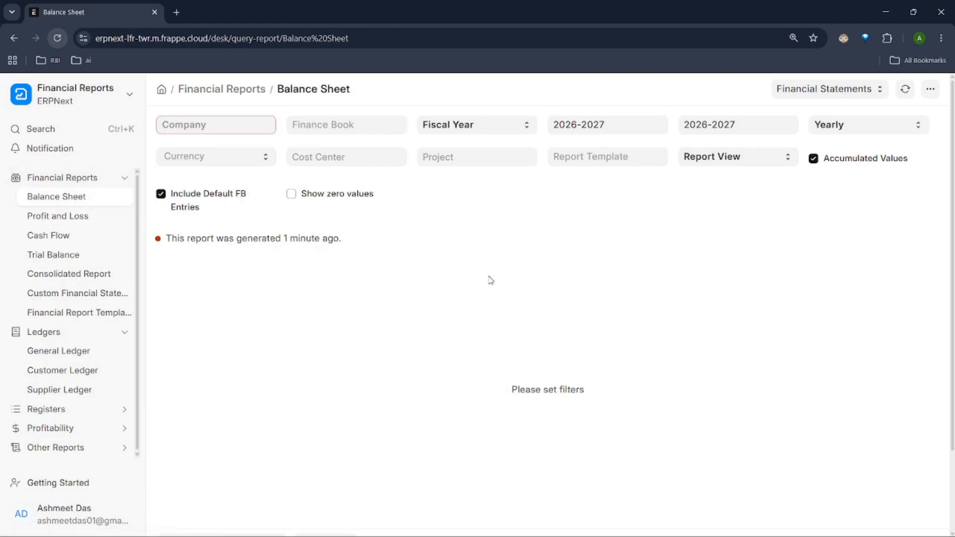
pyautogui.click(195, 125)
pyautogui.click(200, 151)
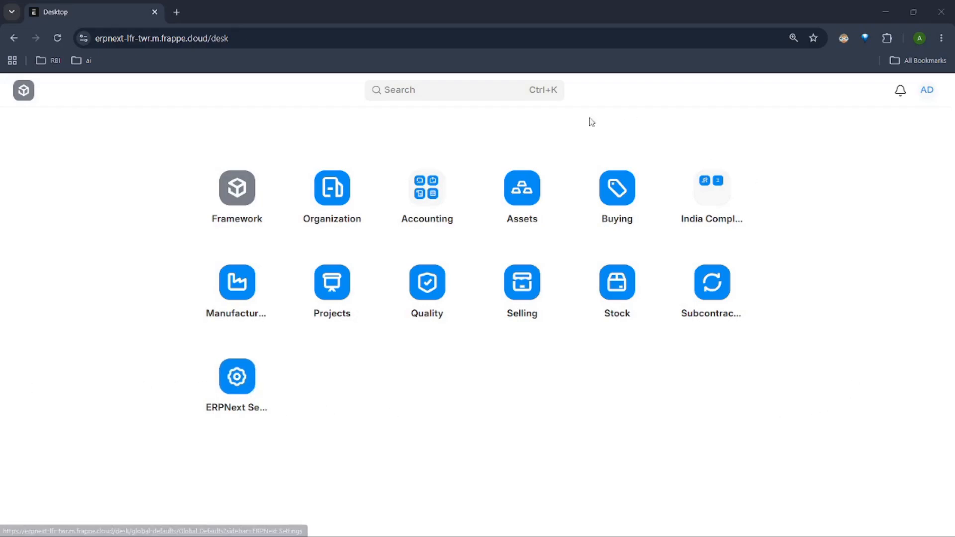
# Step: Start a new Period Closing Voucher in Accounts Setup, dismiss the onboarding guide, and set its company to Nestle-India
pyautogui.click(434, 205)
pyautogui.click(610, 225)
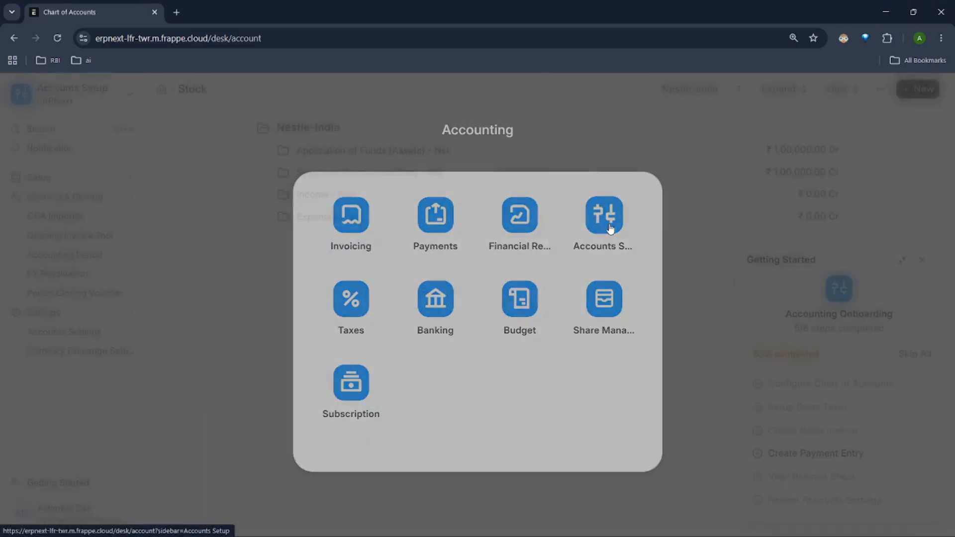
pyautogui.click(80, 296)
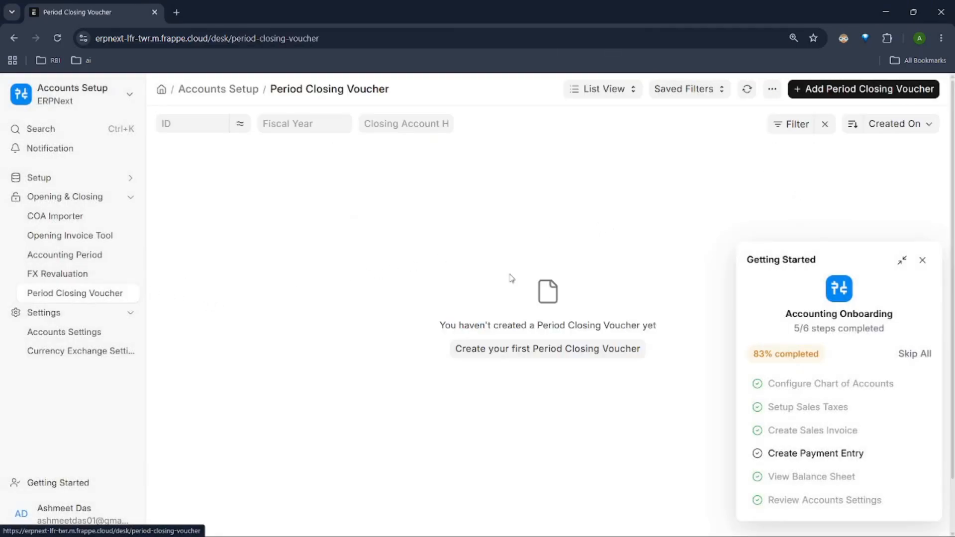
pyautogui.click(601, 355)
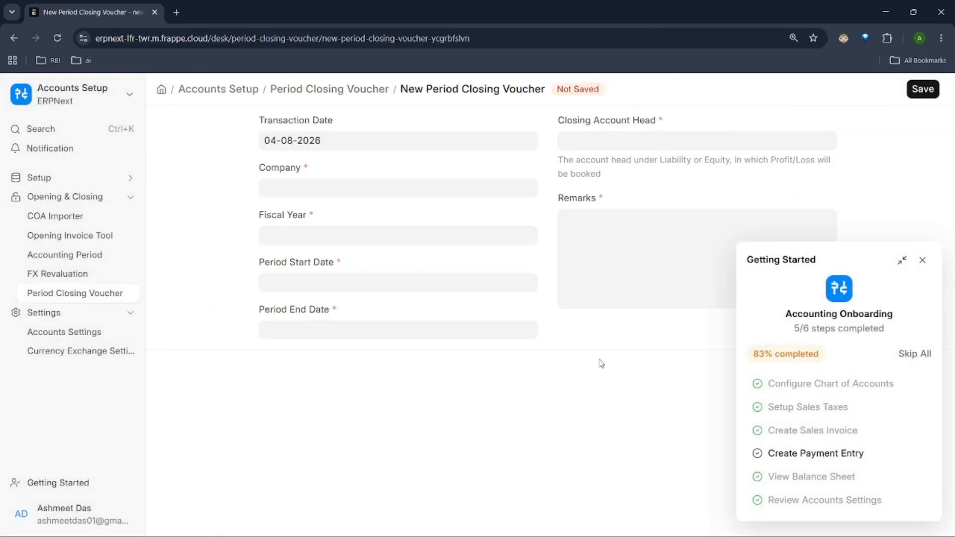
pyautogui.click(923, 260)
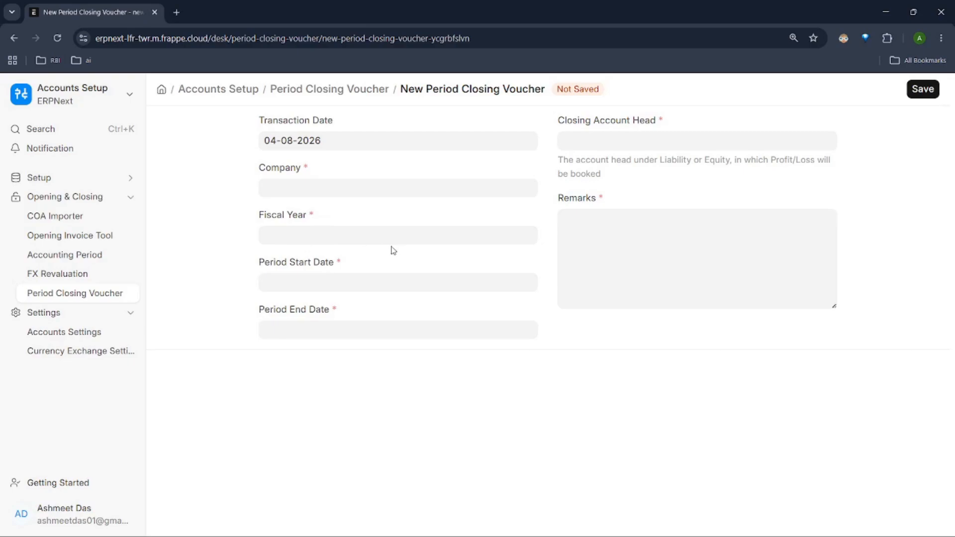
pyautogui.click(436, 187)
pyautogui.click(417, 219)
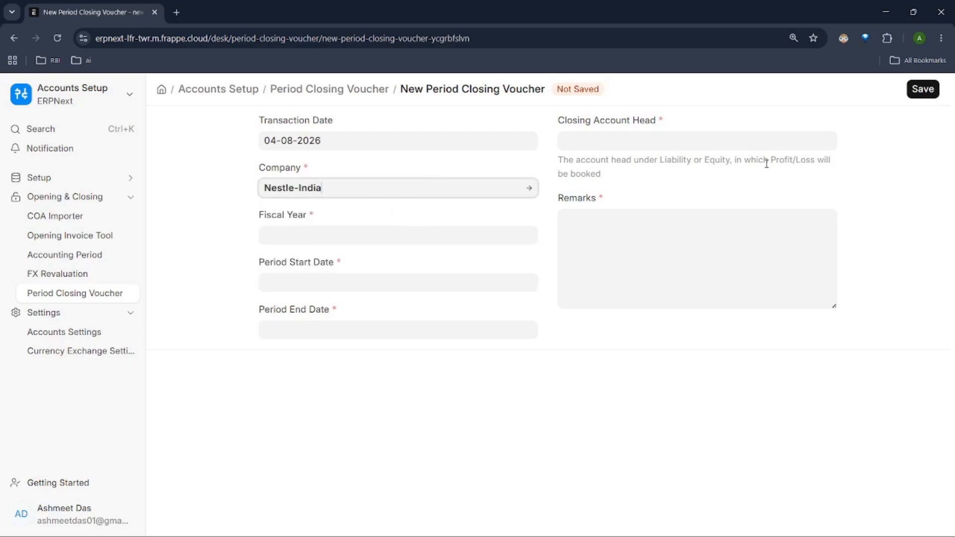